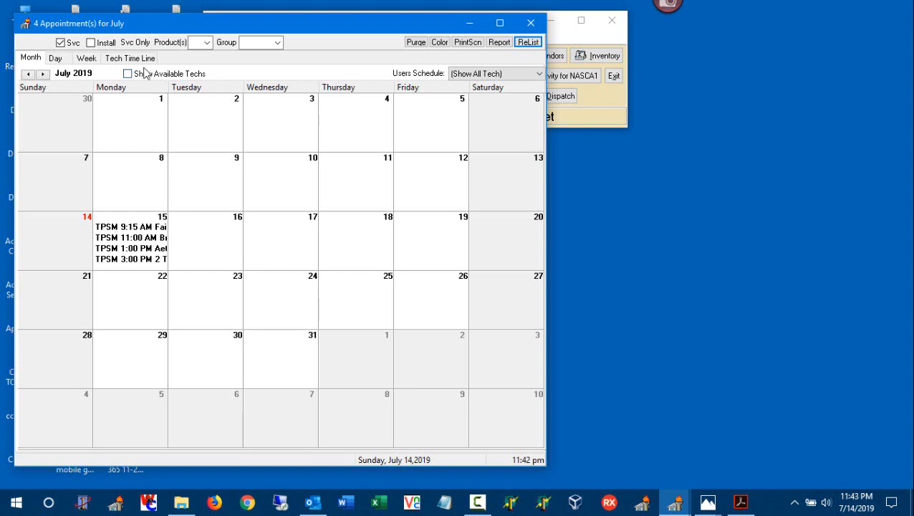
Relist the July calendar with install appointments only, and relist it with both service and install appointments
left_click(73, 43)
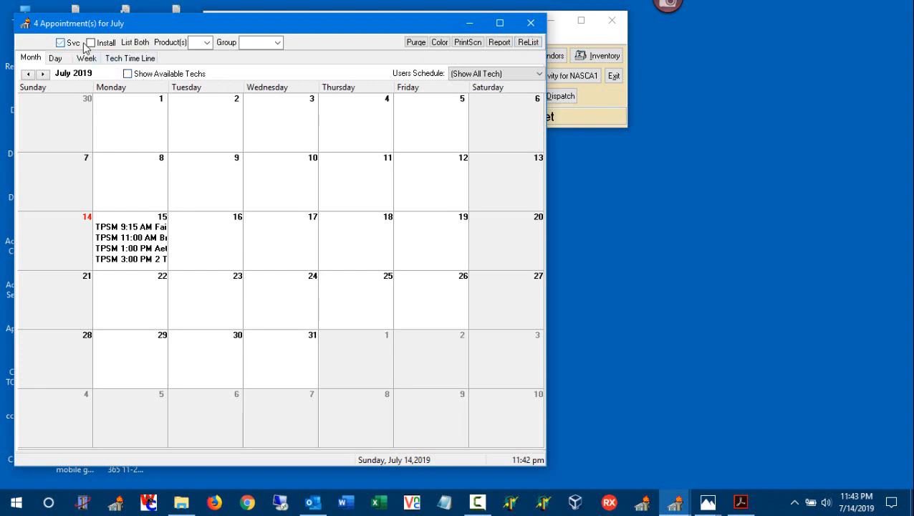
left_click(106, 42)
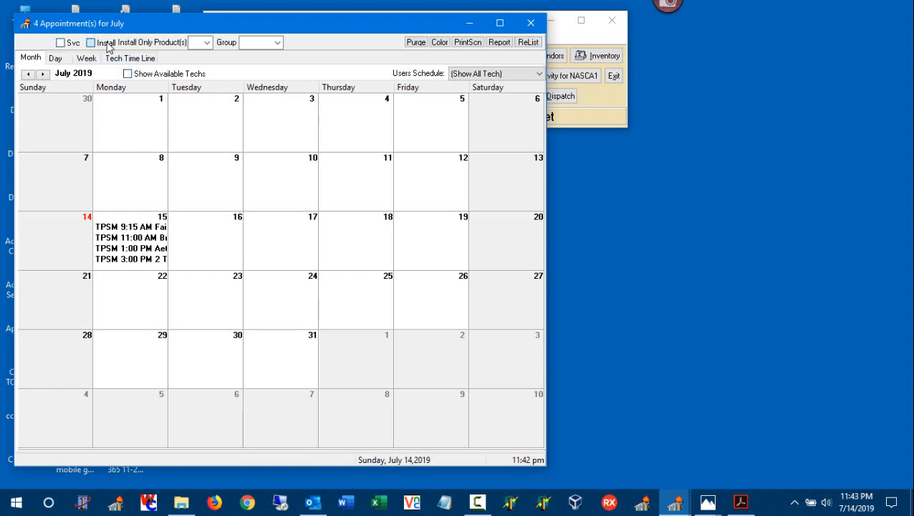
left_click(527, 43)
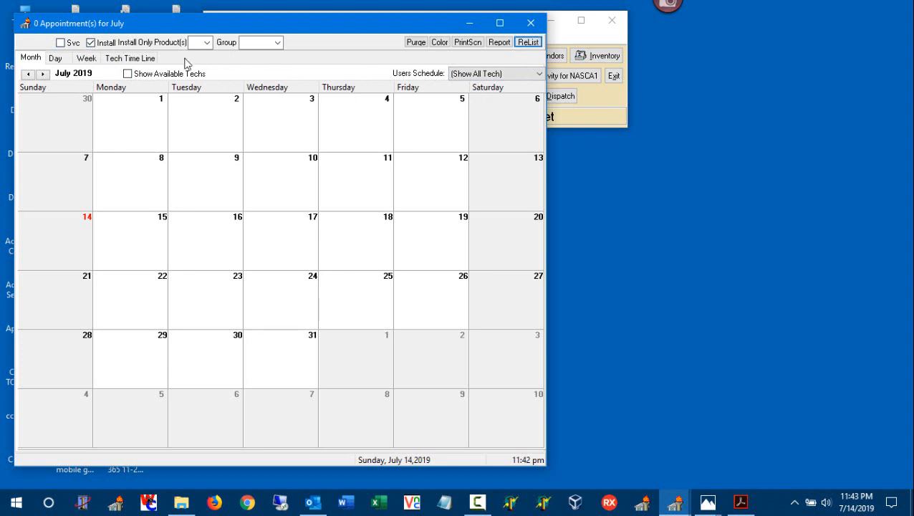
left_click(91, 43)
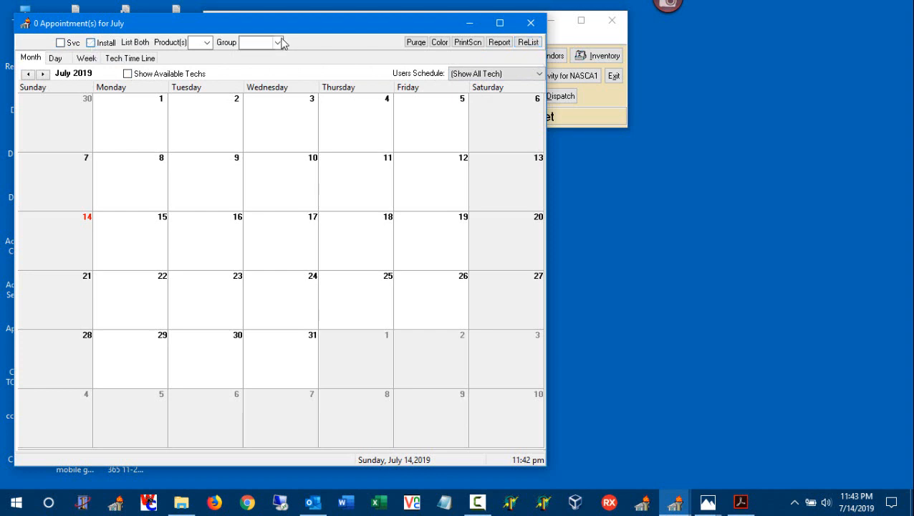
left_click(527, 43)
Examine the available product and group filter choices without selecting any
left_click(207, 43)
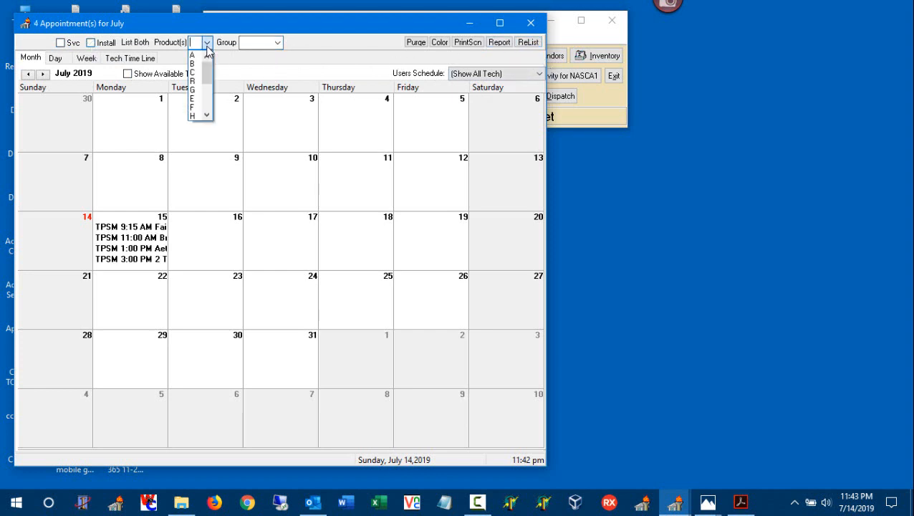
mouse_move(209, 73)
left_mouse_down()
mouse_move(210, 92)
mouse_move(212, 66)
left_mouse_up()
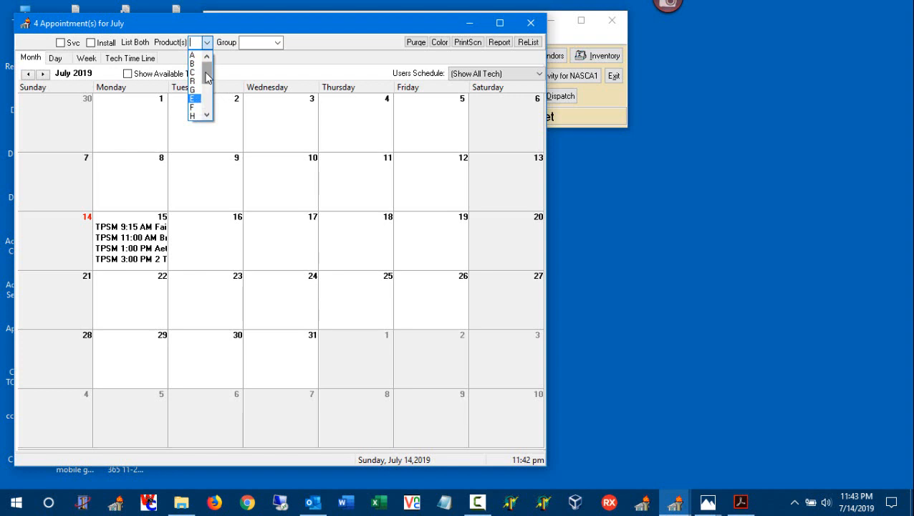
left_click(280, 44)
left_click(278, 43)
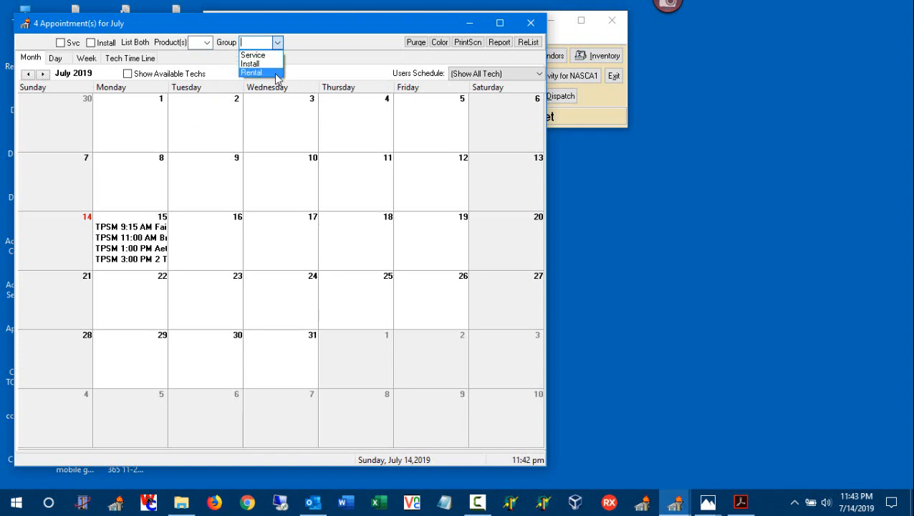
left_click(303, 51)
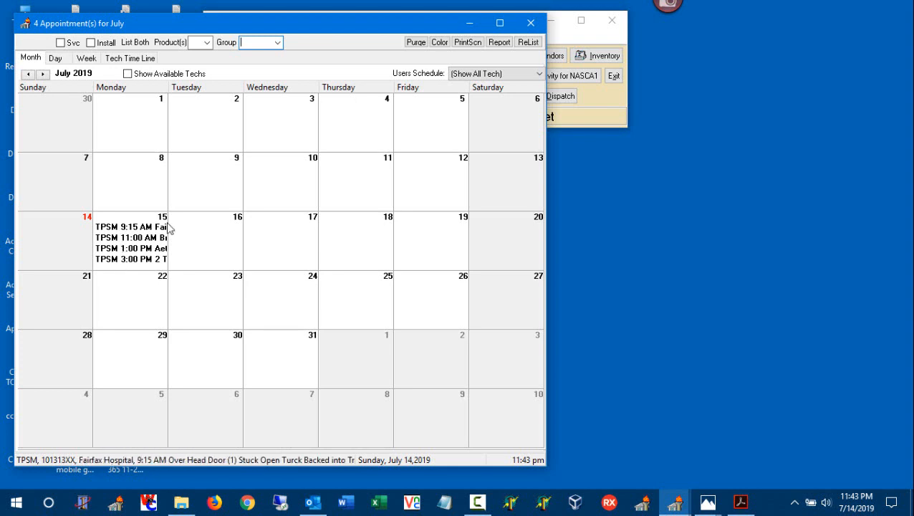
Maximize the appointment calendar, view the example image Calendar Color.JPG in Photos, and return to the calendar
left_click(500, 24)
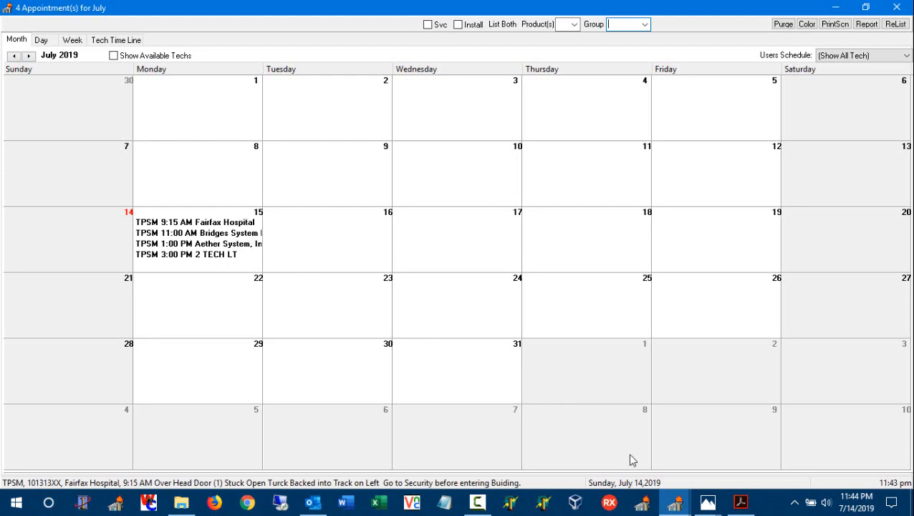
left_click(704, 505)
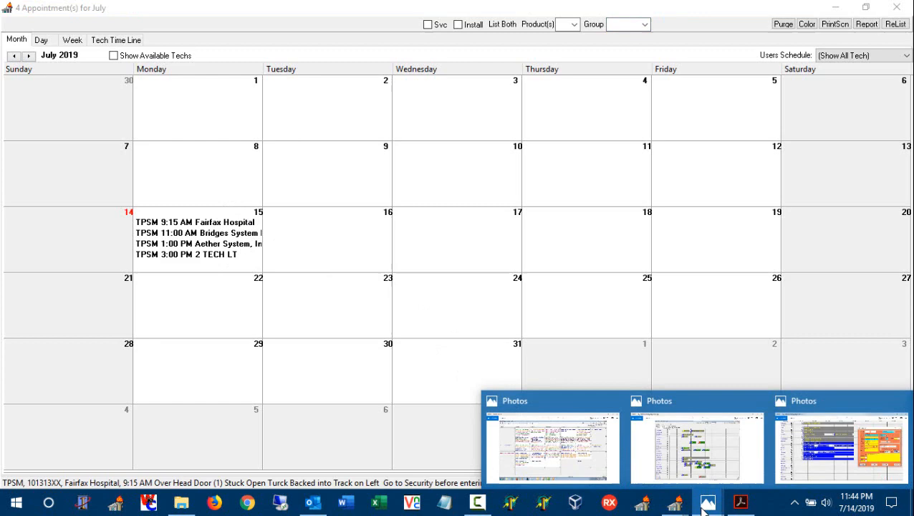
left_click(578, 465)
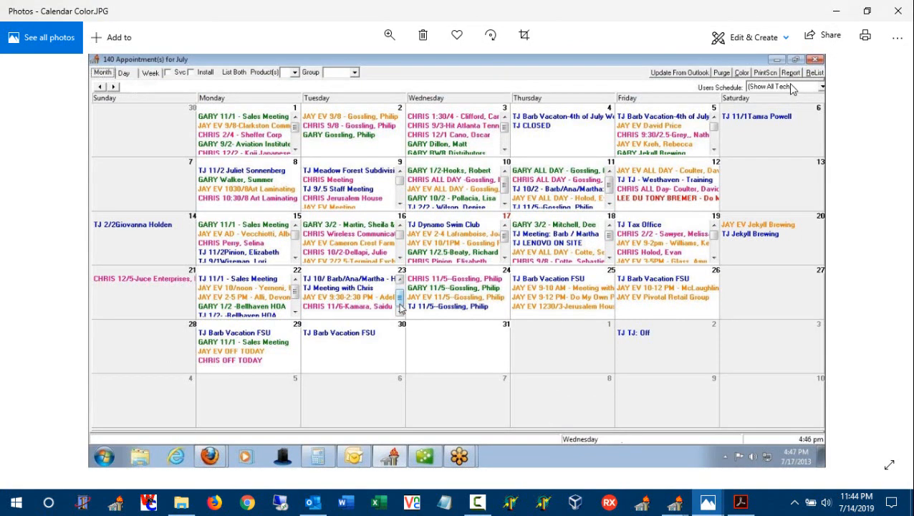
left_click(834, 12)
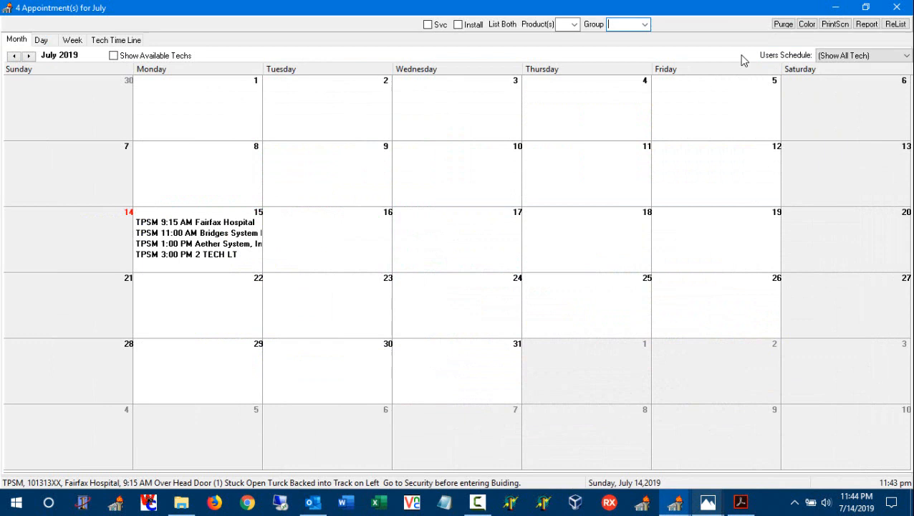
View the July schedule for TPS 2 and for TPS Mobile, and show all technicians again
left_click(881, 57)
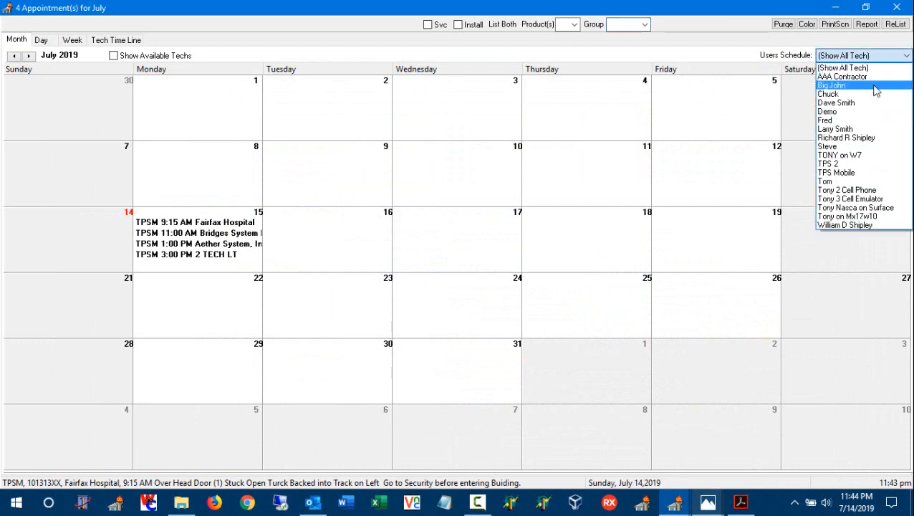
left_click(882, 162)
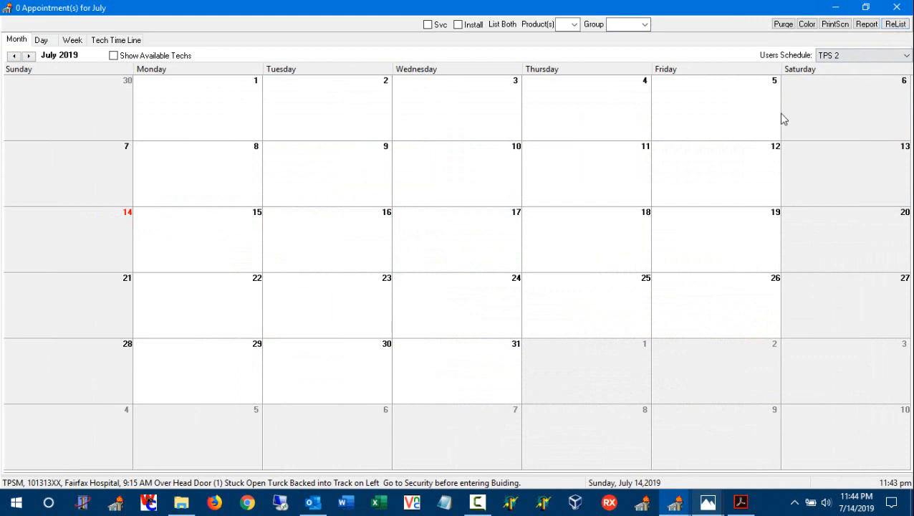
left_click(853, 57)
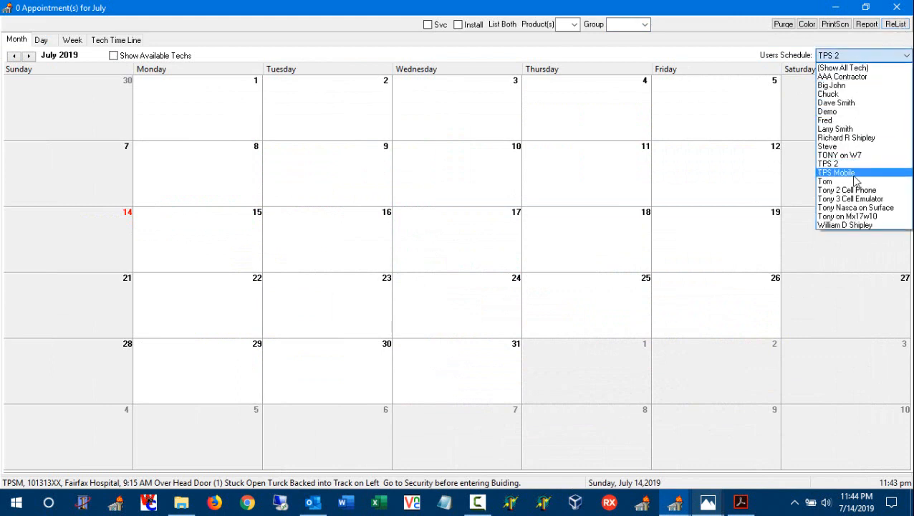
left_click(881, 174)
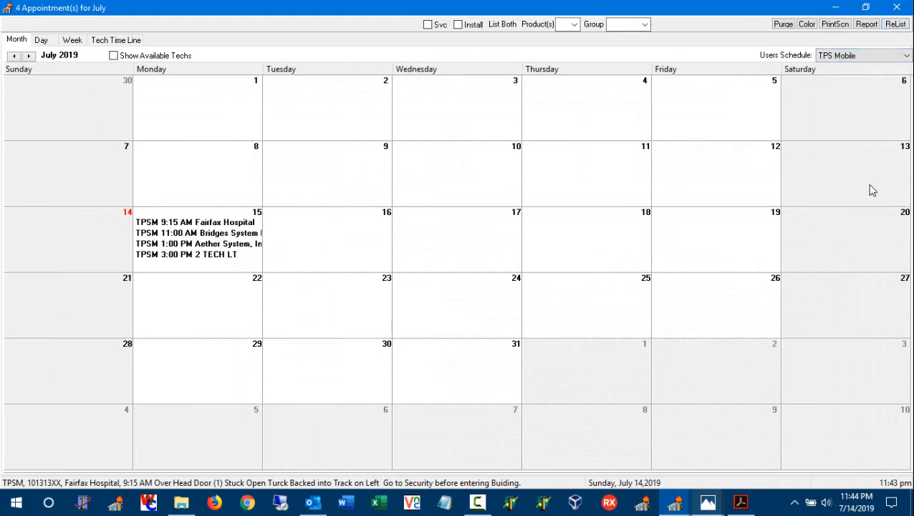
left_click(875, 60)
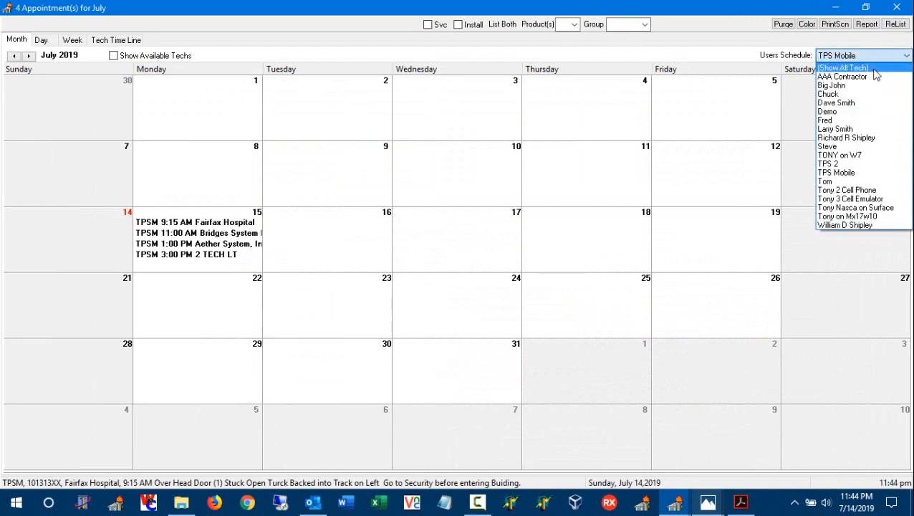
left_click(873, 68)
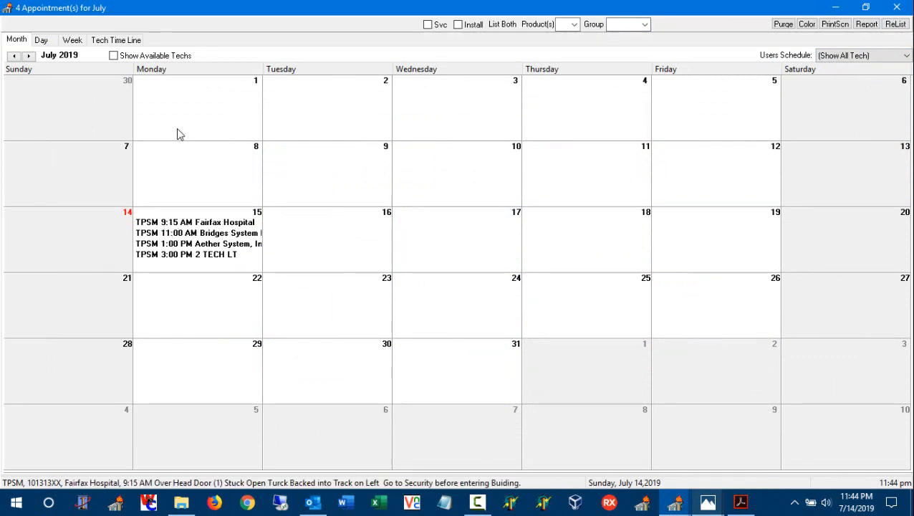
Show the technician timeline for July 15, 2019 and view the Fairfax Hospital appointment's details
left_click(118, 43)
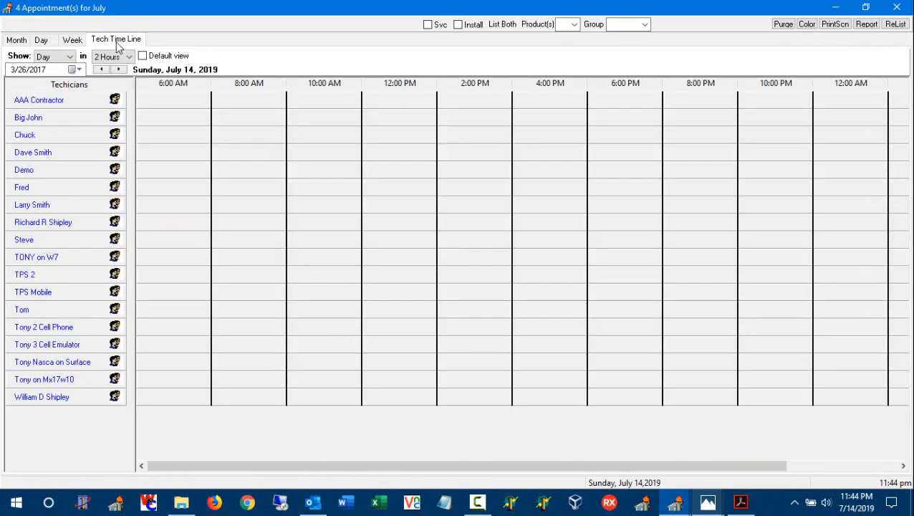
left_click(119, 71)
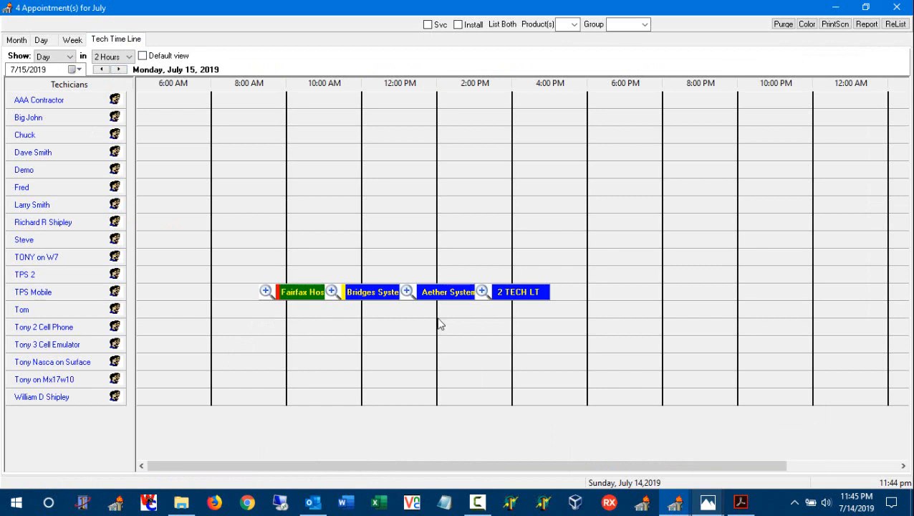
left_click(265, 292)
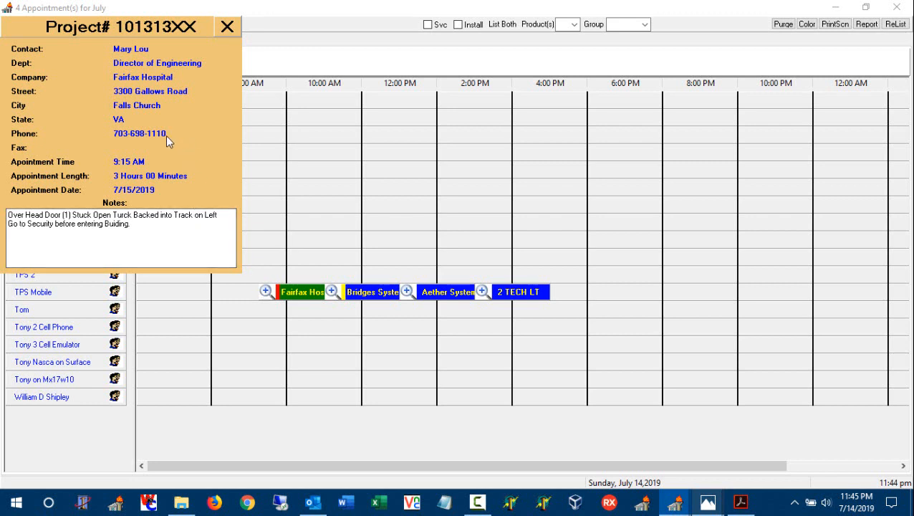
left_click(227, 27)
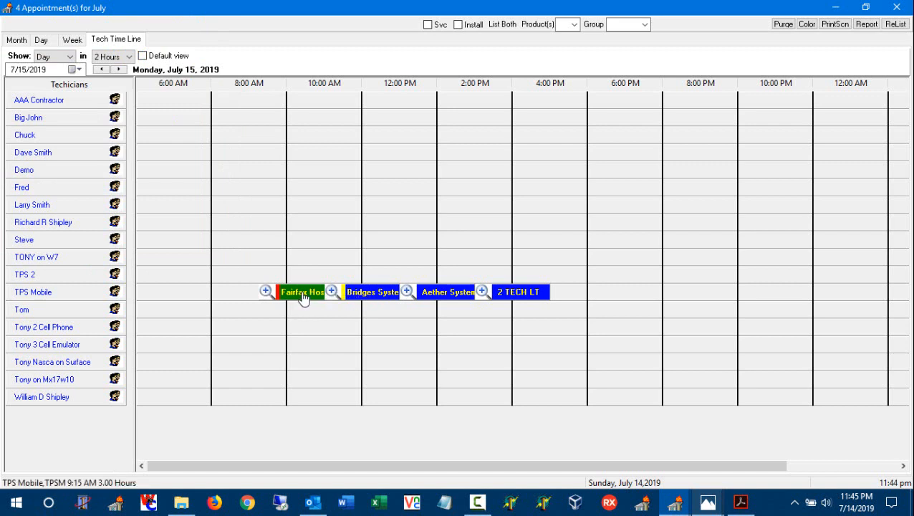
Open the 11:00 AM Bridges System appointment for editing, review its form, and close it without changes
right_click(381, 300)
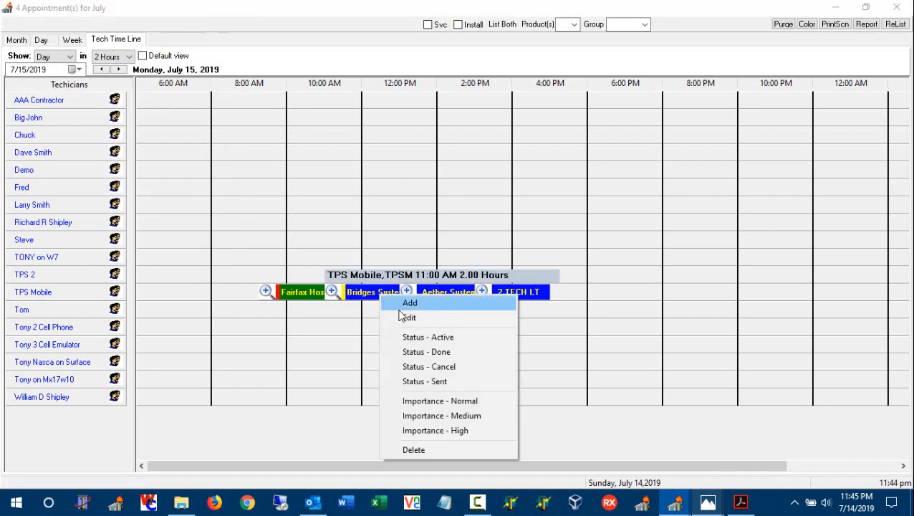
left_click(409, 317)
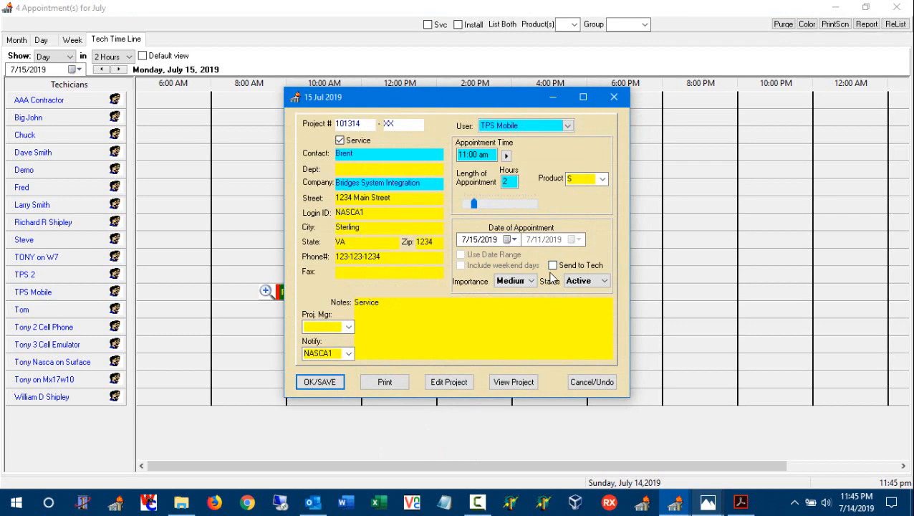
left_click(612, 99)
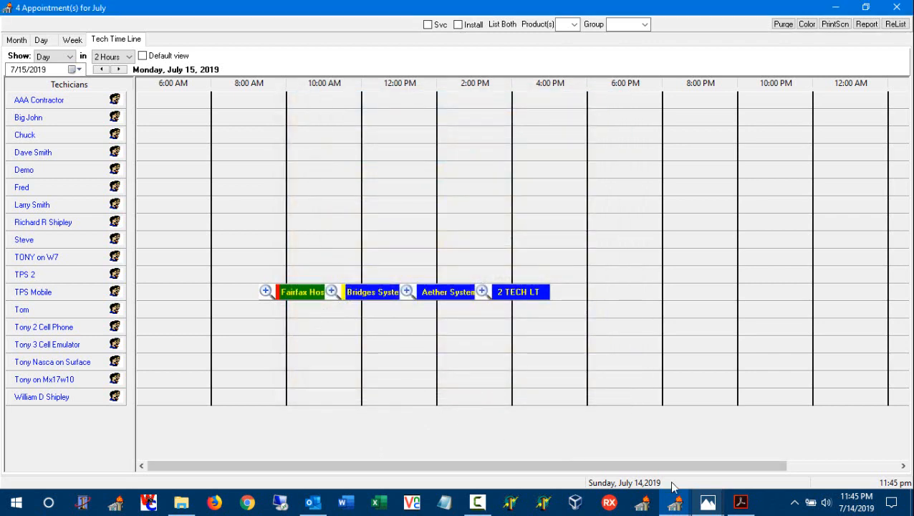
View Tech_Calendar_Dispatch_Real_Example.jpg and the other timeline example image in Photos, and return to the technician timeline
mouse_move(702, 507)
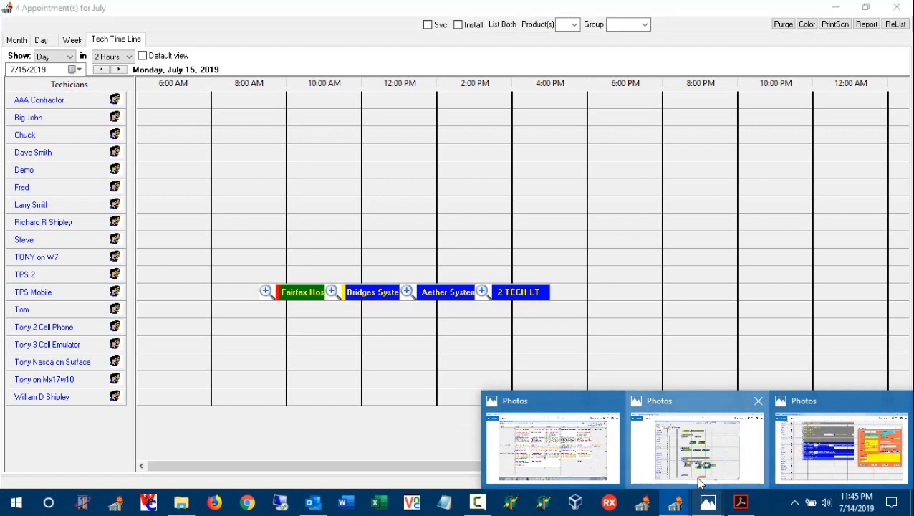
left_click(697, 455)
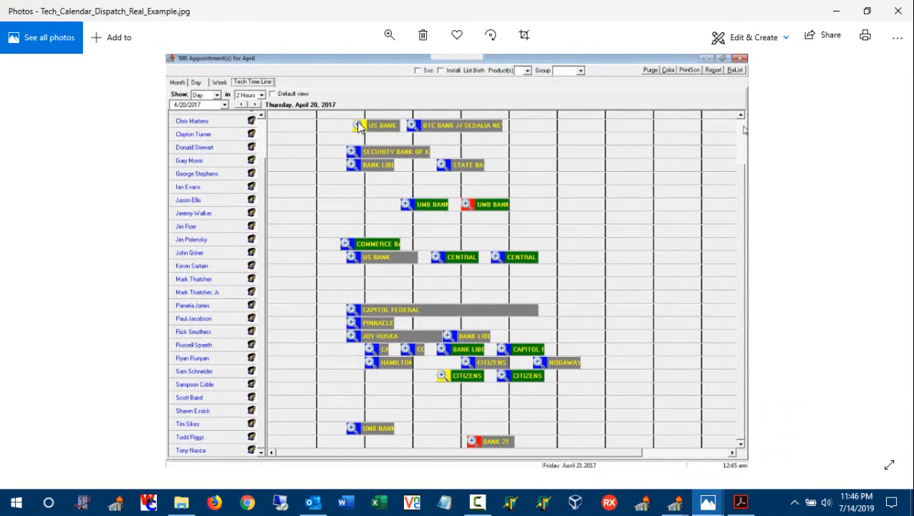
left_click(713, 505)
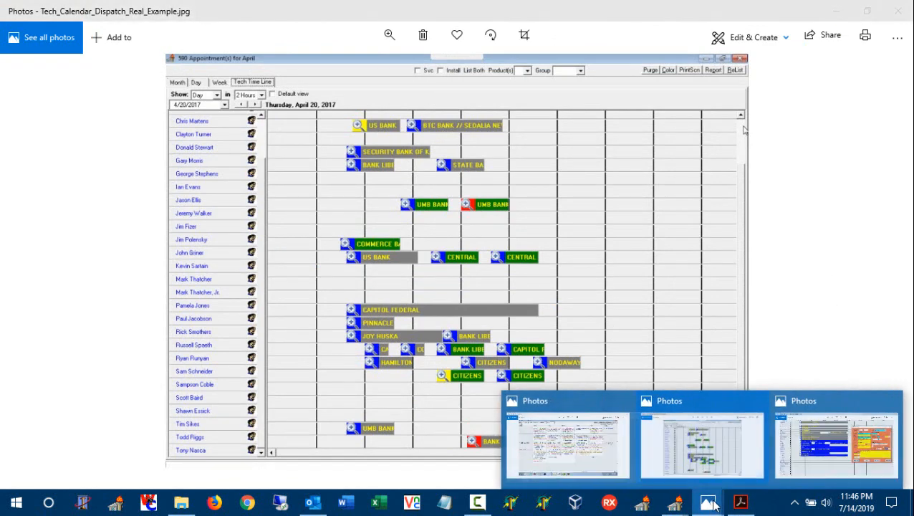
left_click(806, 463)
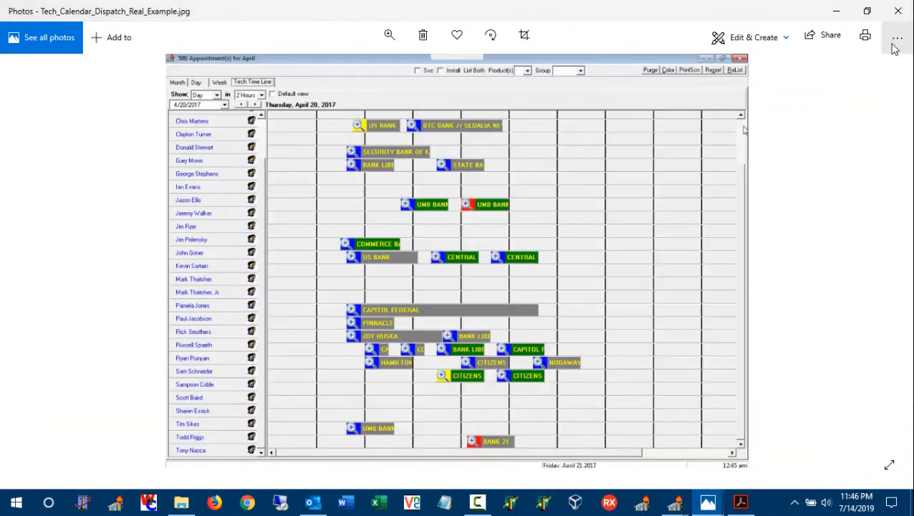
left_click(896, 13)
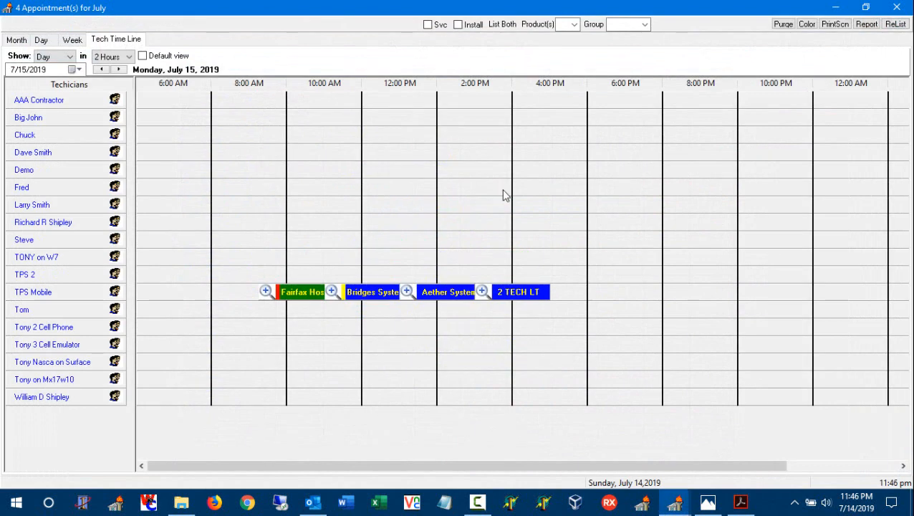
Map all appointments for July 15 from the month calendar and show the details of the Aether System, Inc marker
left_click(16, 40)
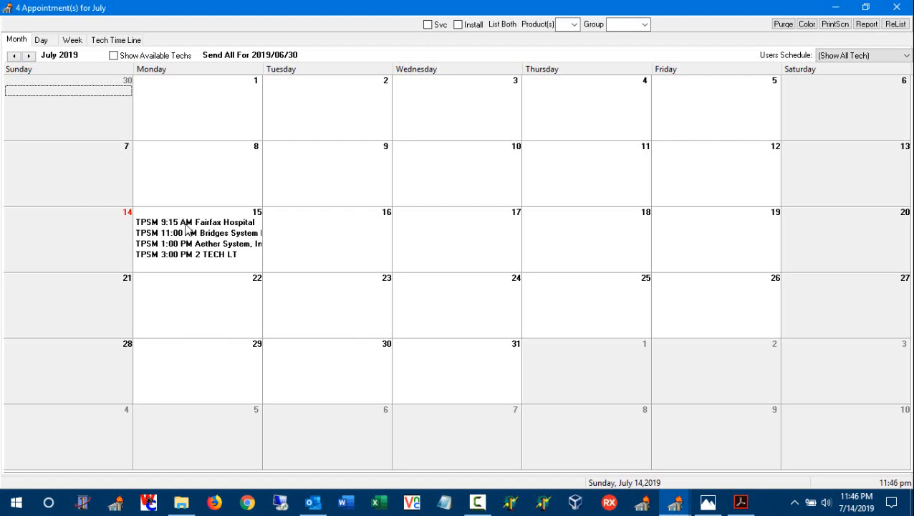
mouse_move(185, 222)
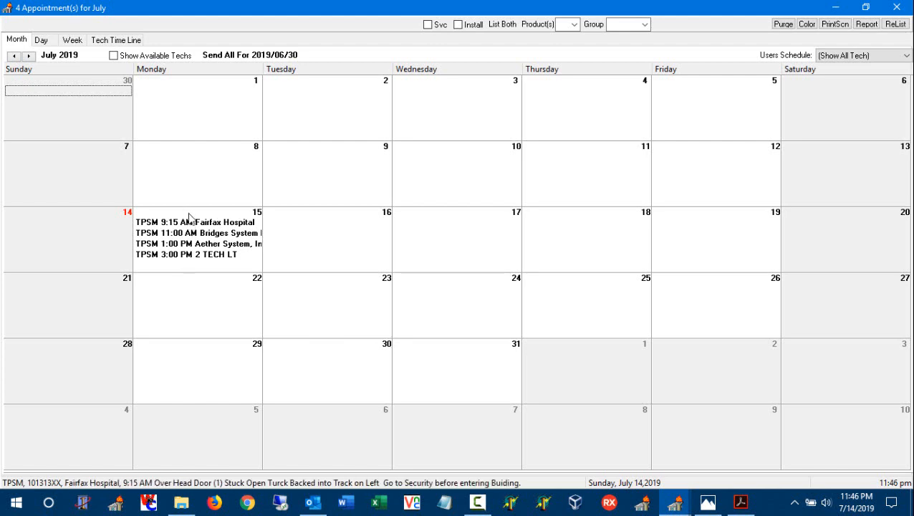
right_click(190, 217)
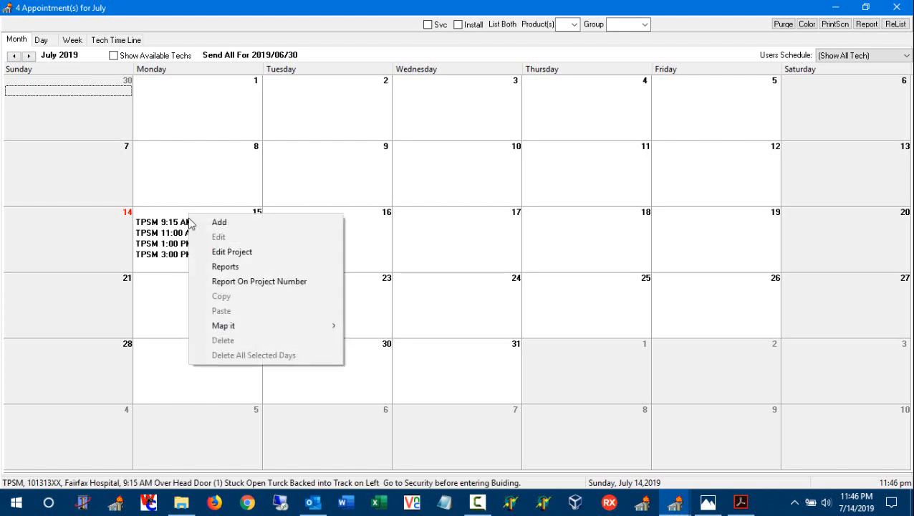
mouse_move(255, 329)
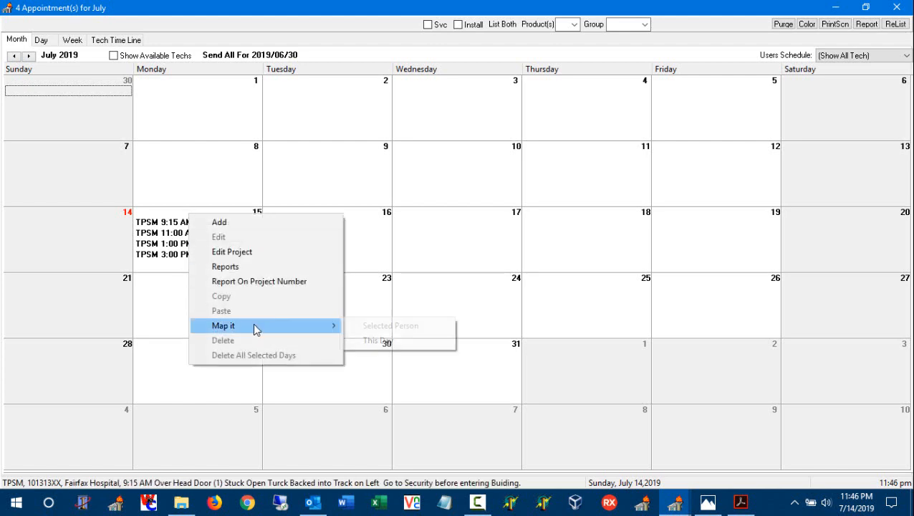
left_click(380, 340)
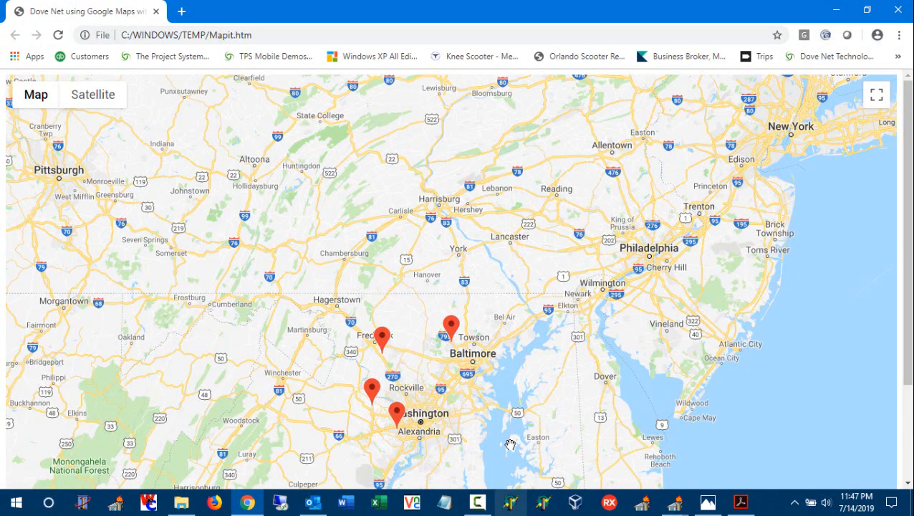
left_click(452, 327)
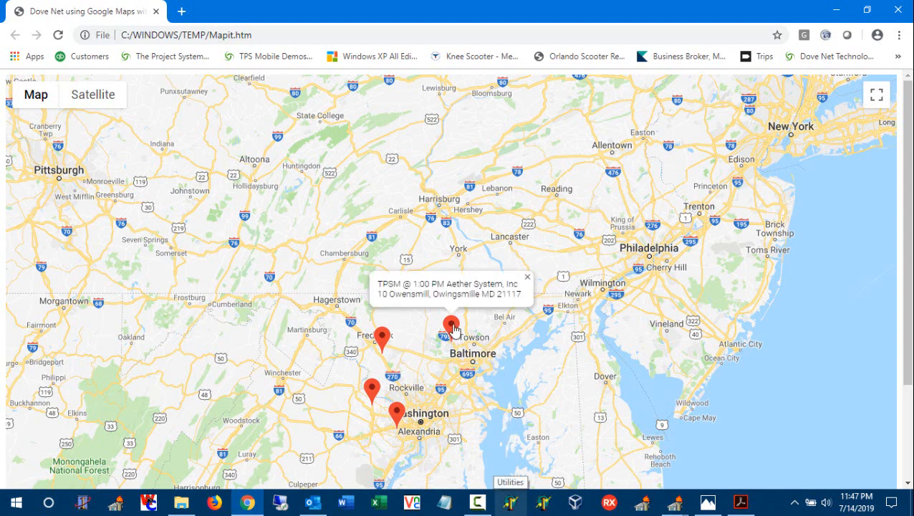
View the appointment details of the 2 TECH LT, Fairfax Hospital, Bridges System Integration and Aether System markers, and close the map
left_click(406, 308)
left_click(382, 343)
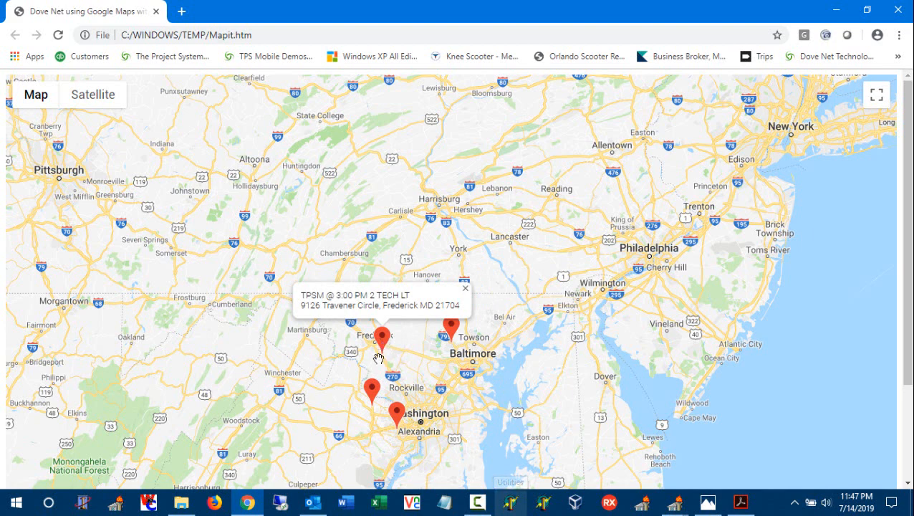
left_click(371, 391)
left_click(397, 414)
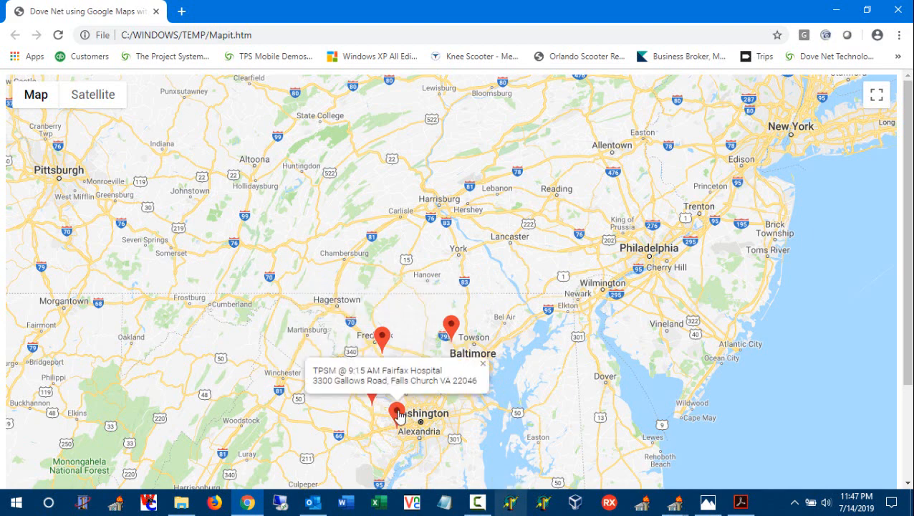
mouse_move(372, 394)
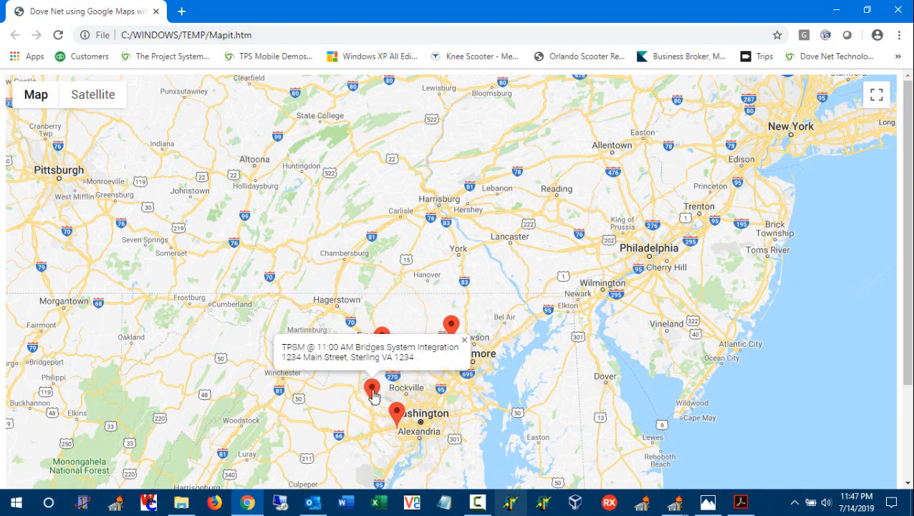
mouse_move(379, 342)
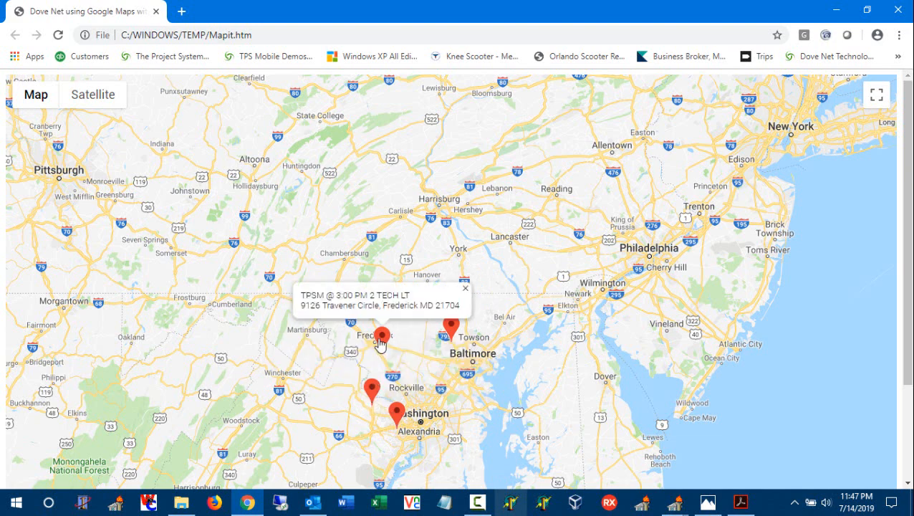
mouse_move(451, 328)
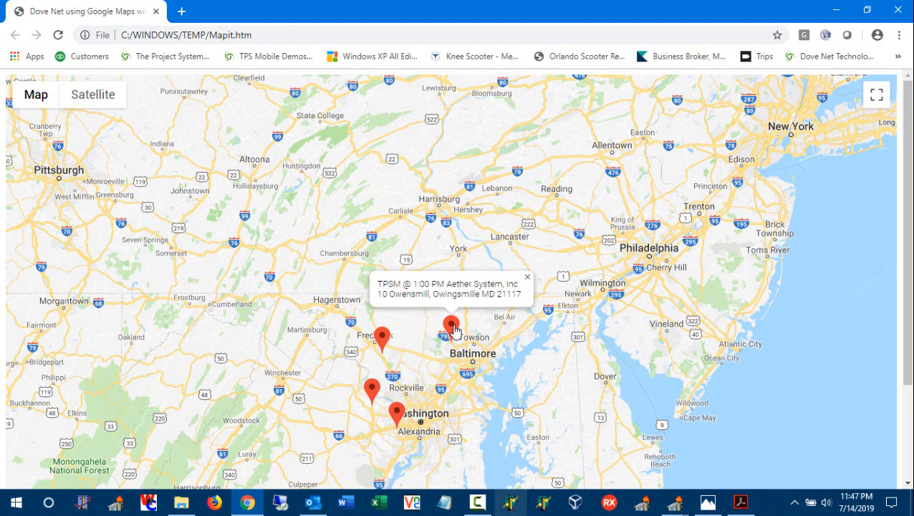
left_click(897, 10)
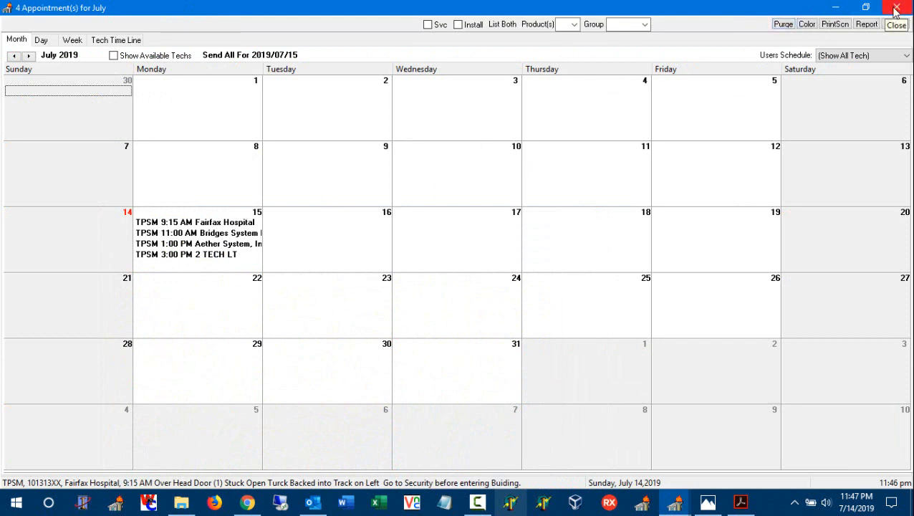
Shrink the appointment calendar window, show its technician timeline, and place it beside the main menu so both are accessible
left_click(865, 7)
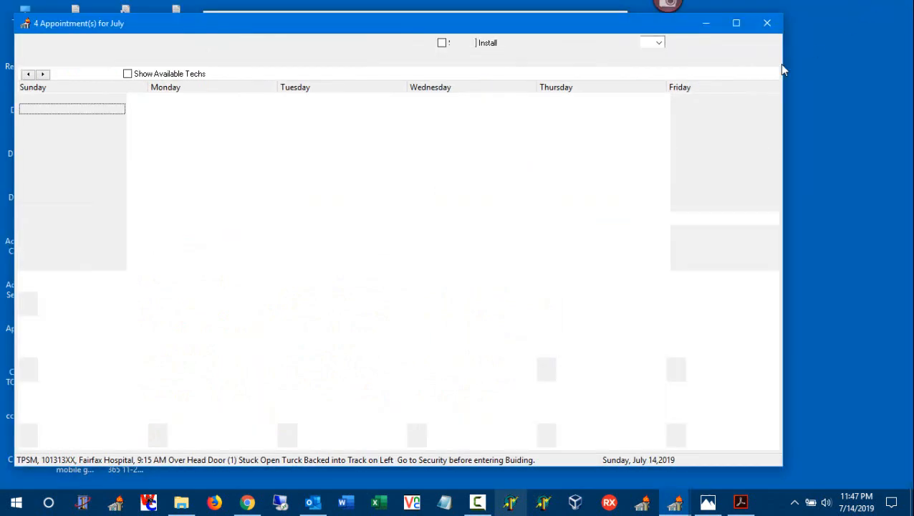
left_click_drag(781, 465, 403, 381)
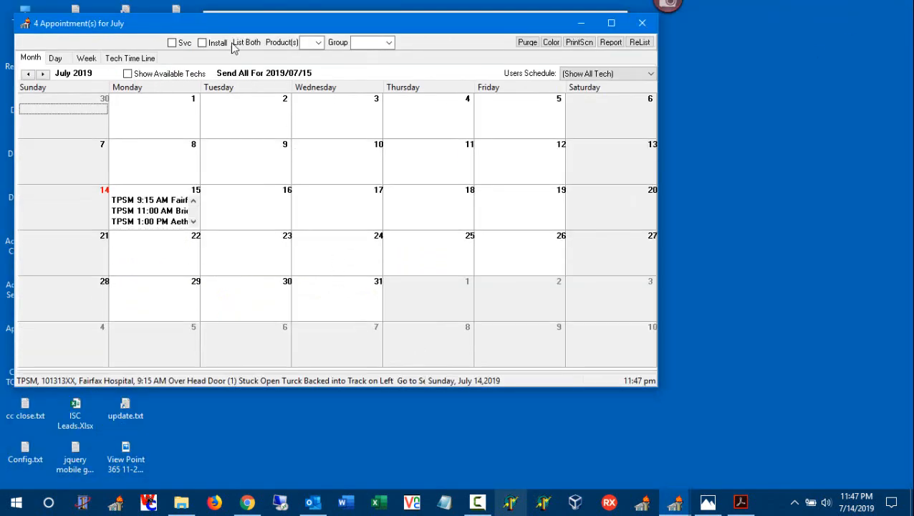
left_click_drag(223, 27, 440, 97)
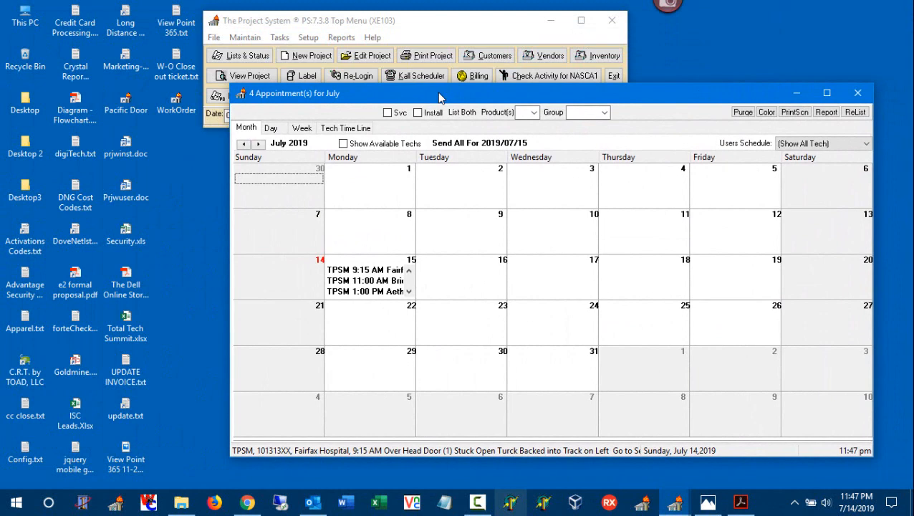
left_click(351, 127)
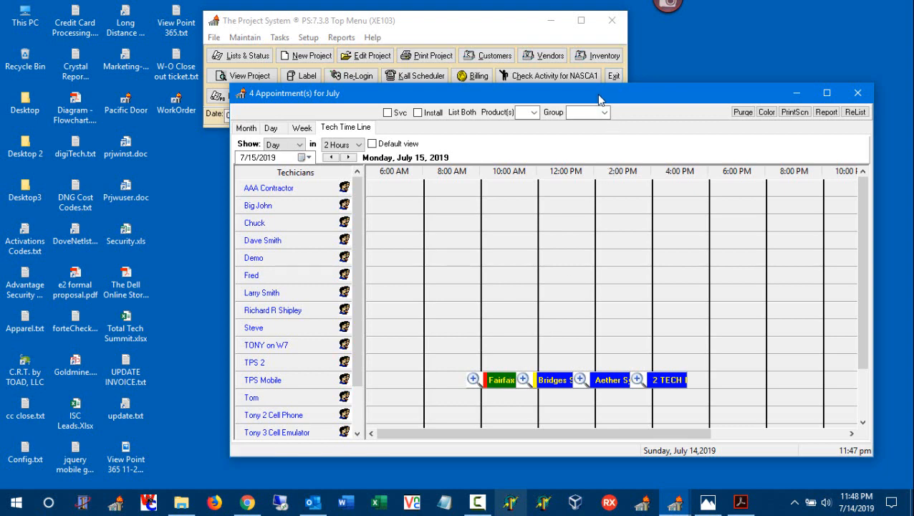
left_click_drag(573, 102, 842, 109)
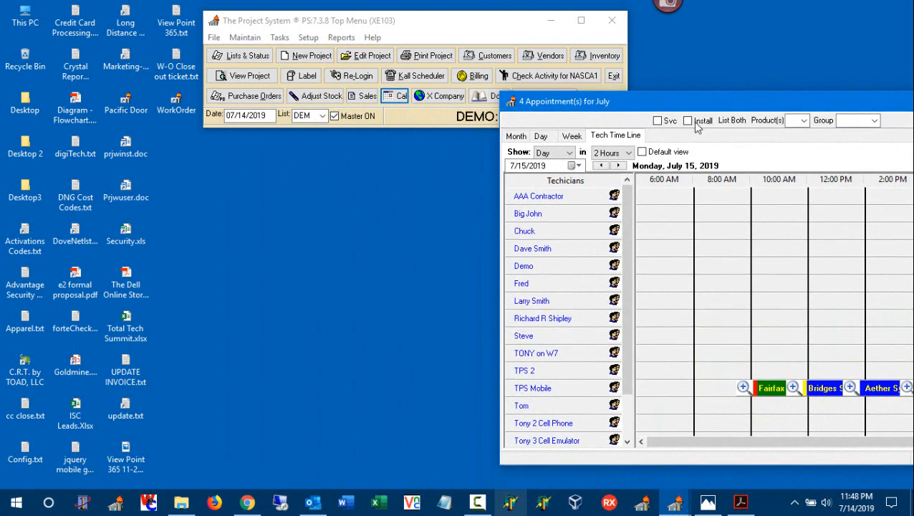
Start a new project with product code S Service and the automatic project number, and continue to the customer list
left_click(317, 60)
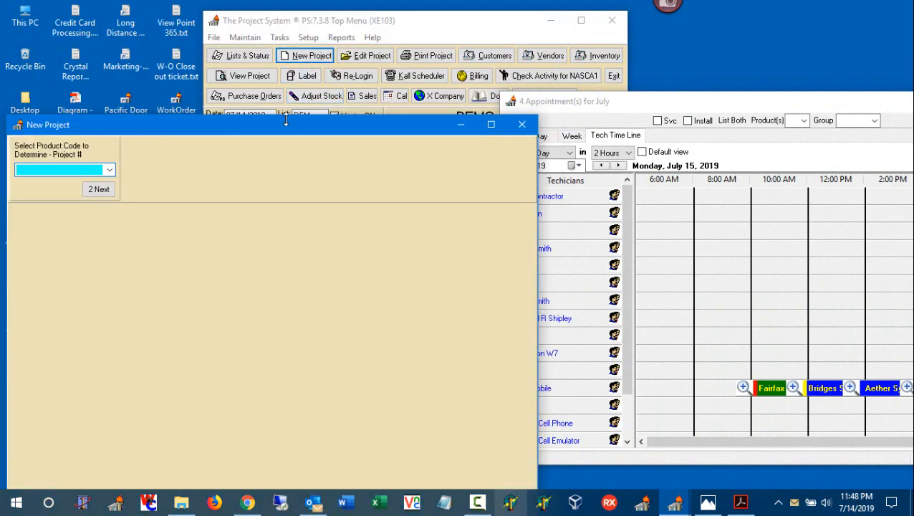
left_click_drag(284, 126, 298, 69)
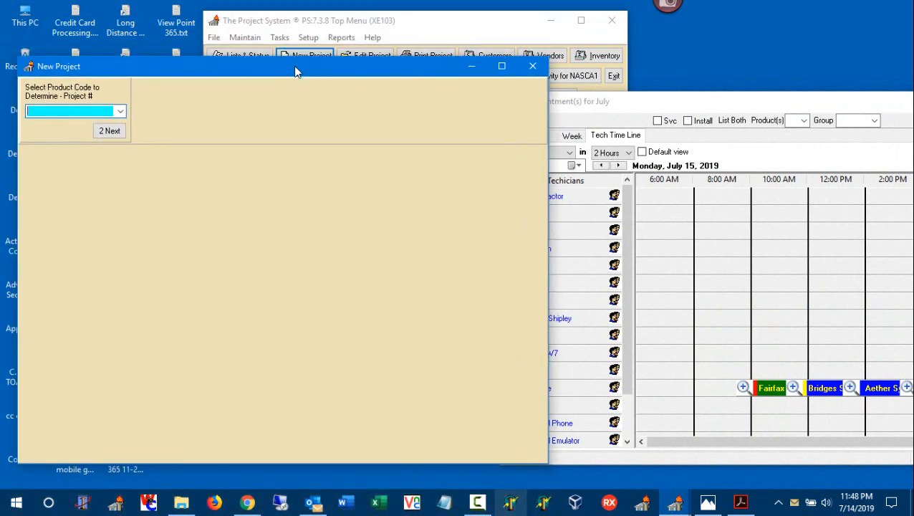
left_click(121, 111)
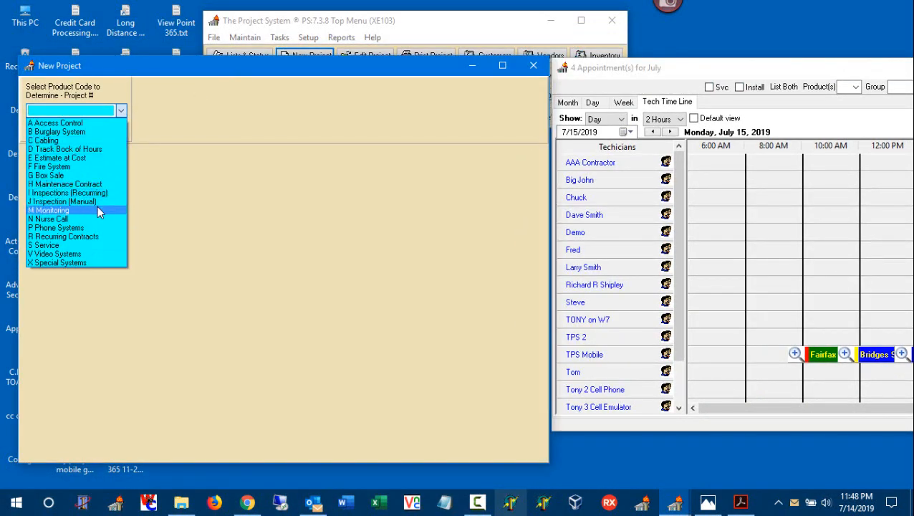
left_click(96, 245)
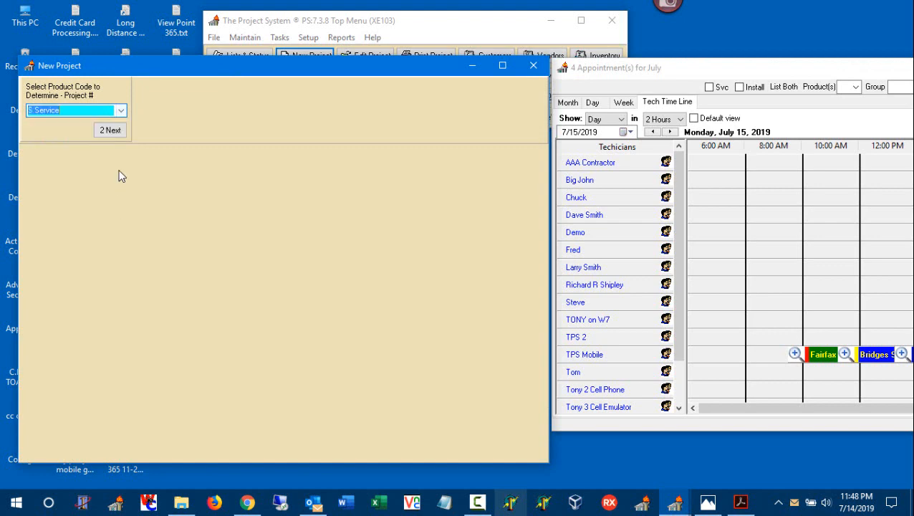
left_click(114, 133)
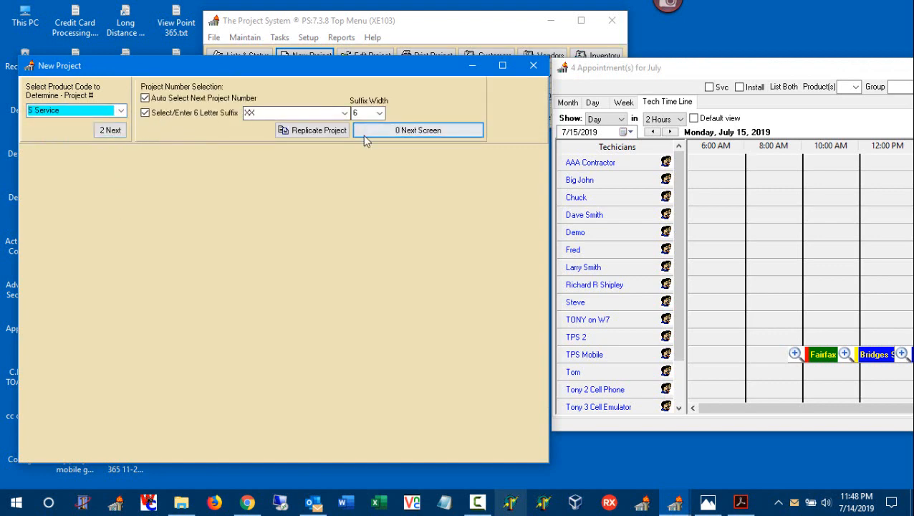
left_click(362, 135)
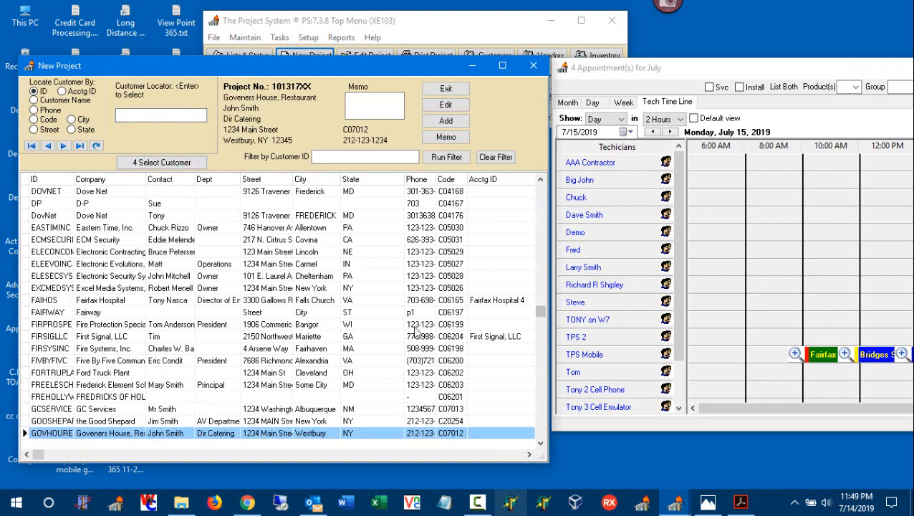
Select Eastern Time, Inc. as the customer without a ship address and continue to the project entry form
left_click(373, 228)
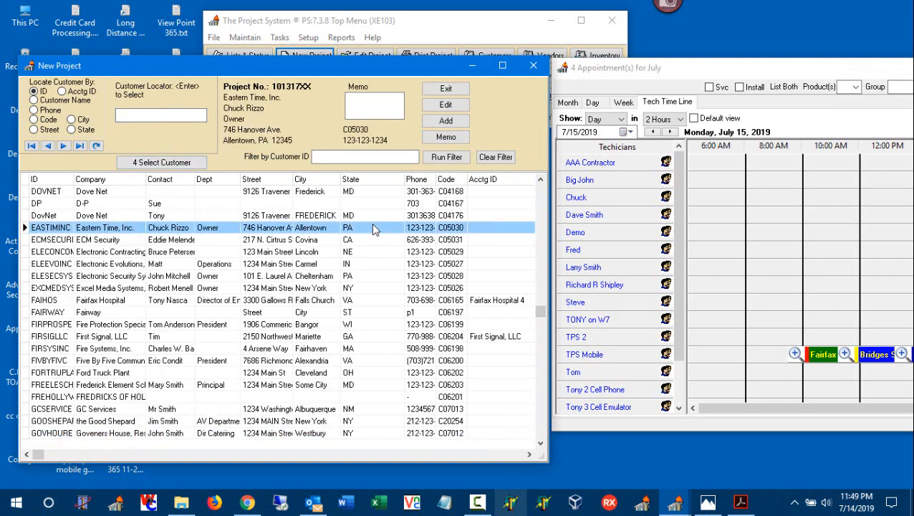
double_click(380, 229)
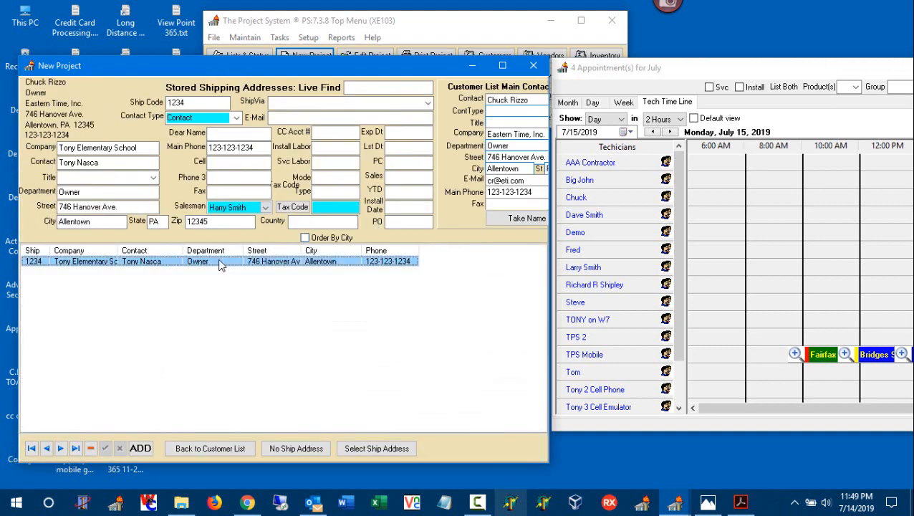
left_click(310, 450)
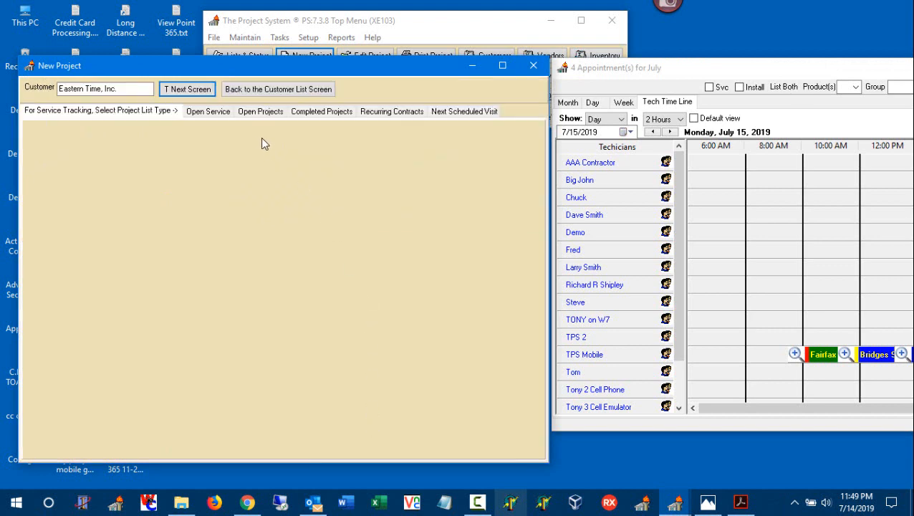
left_click(188, 91)
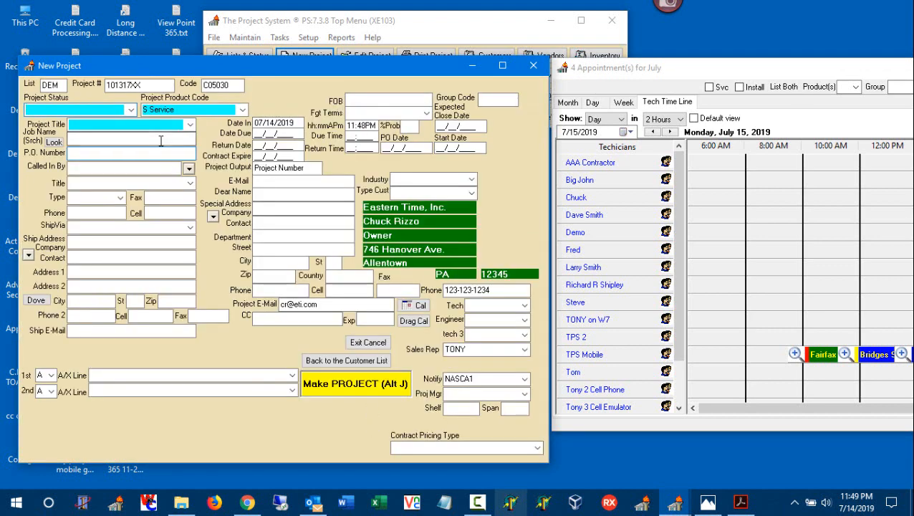
Set the project status to U Service to be Dispatched and enter Service as the project title
left_click(132, 110)
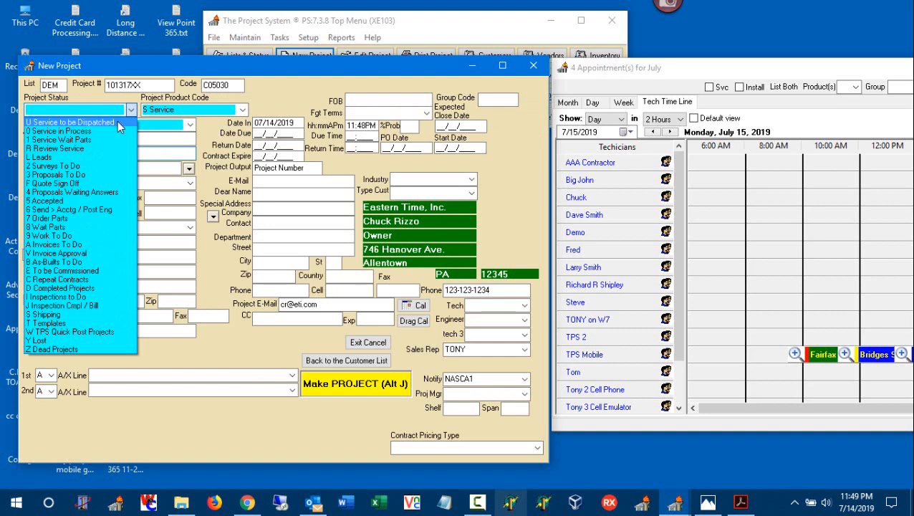
left_click(120, 123)
left_click(180, 125)
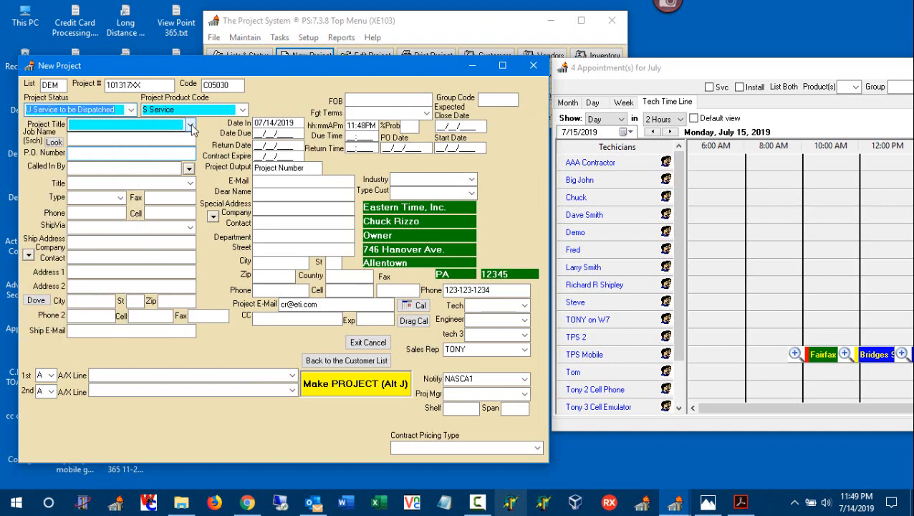
left_click(148, 127)
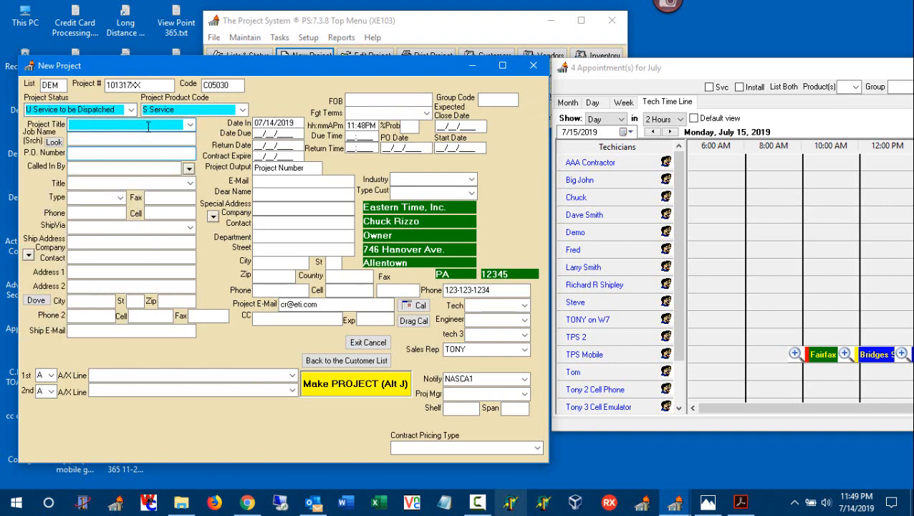
type("Service")
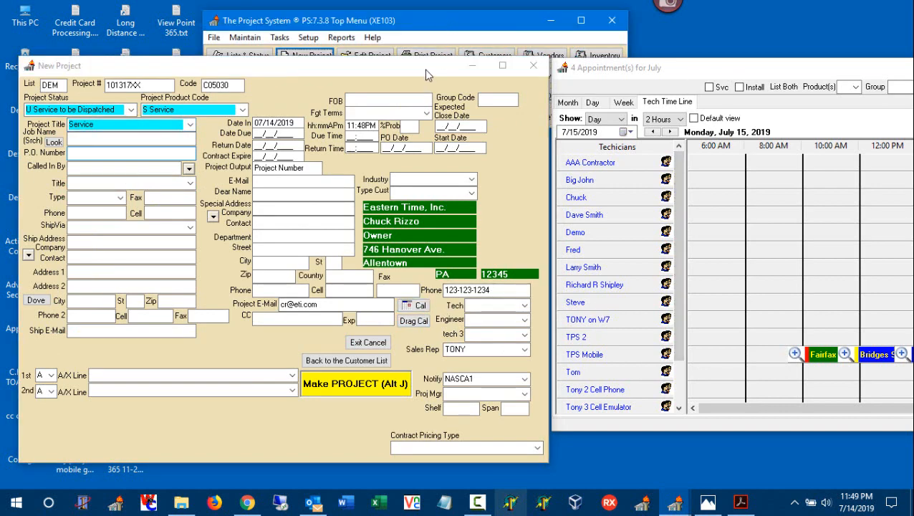
Place the new project's appointment in TPS Mobile's timeline row at 8:00 AM on July 15, 2019
left_click_drag(424, 69, 414, 158)
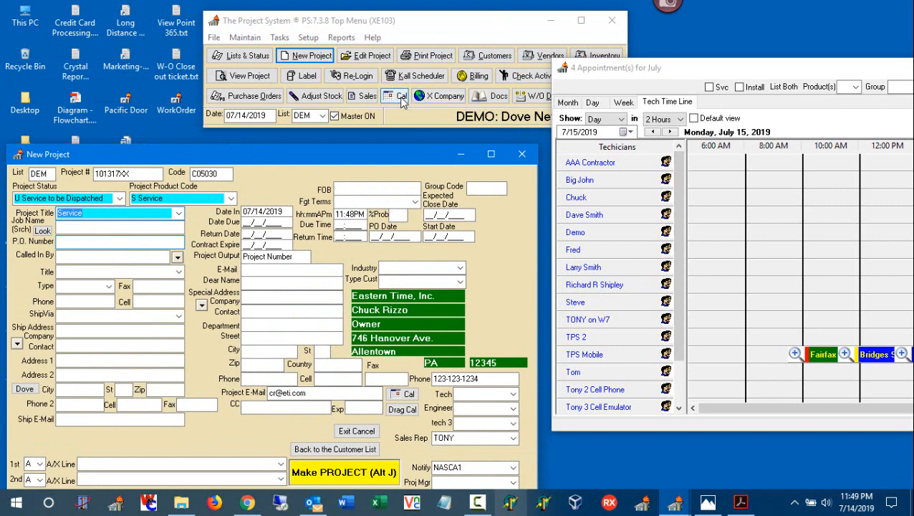
left_click(402, 411)
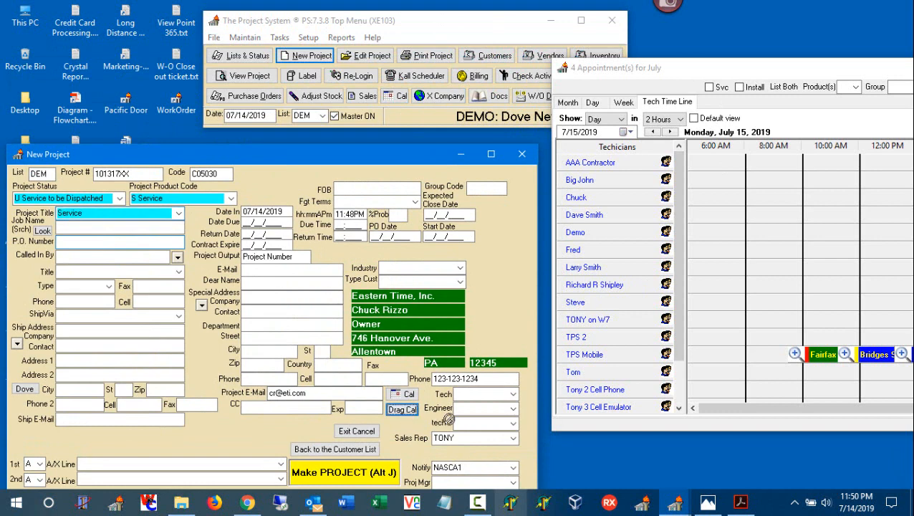
double_click(750, 358)
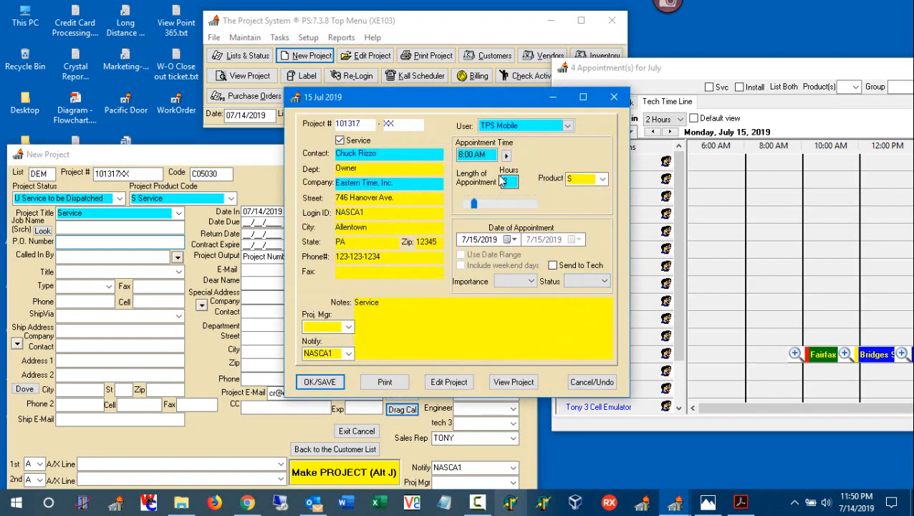
left_click_drag(522, 100, 430, 90)
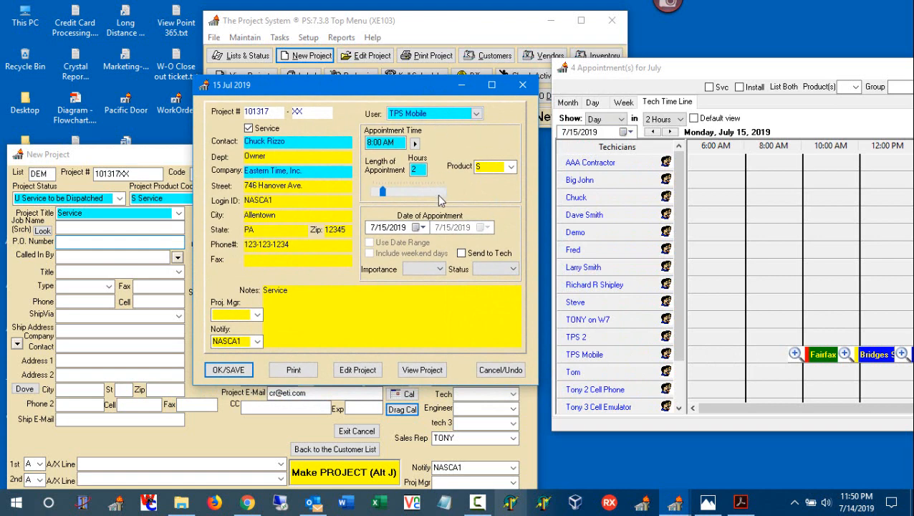
Set the appointment's importance to High and try to save it, declining to allow a scheduling conflict
left_click(437, 269)
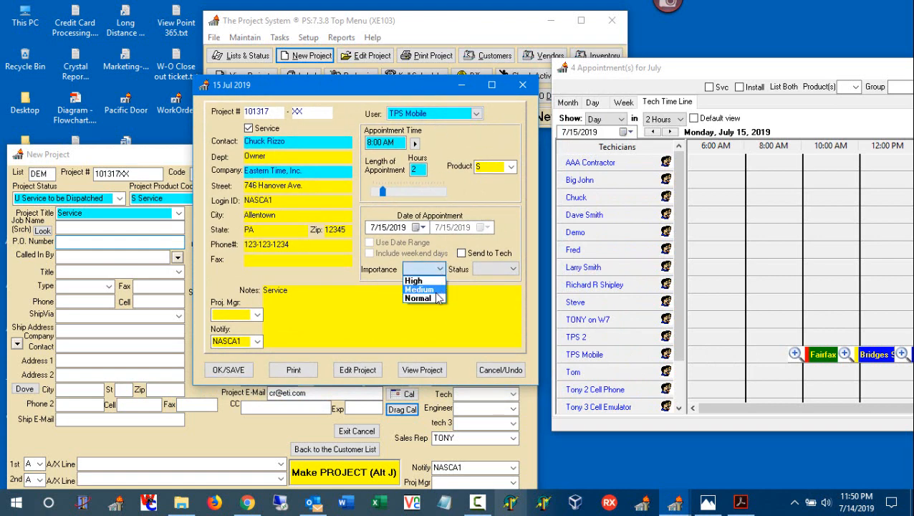
left_click(432, 280)
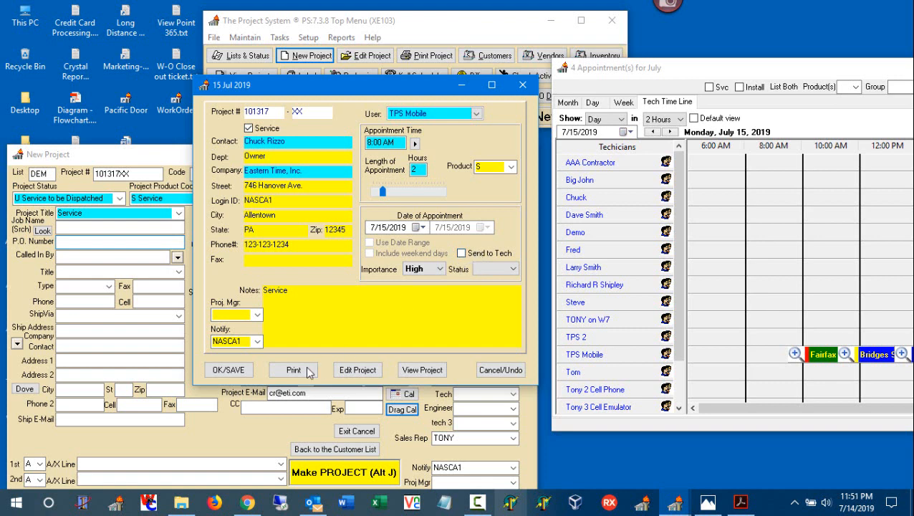
left_click(228, 370)
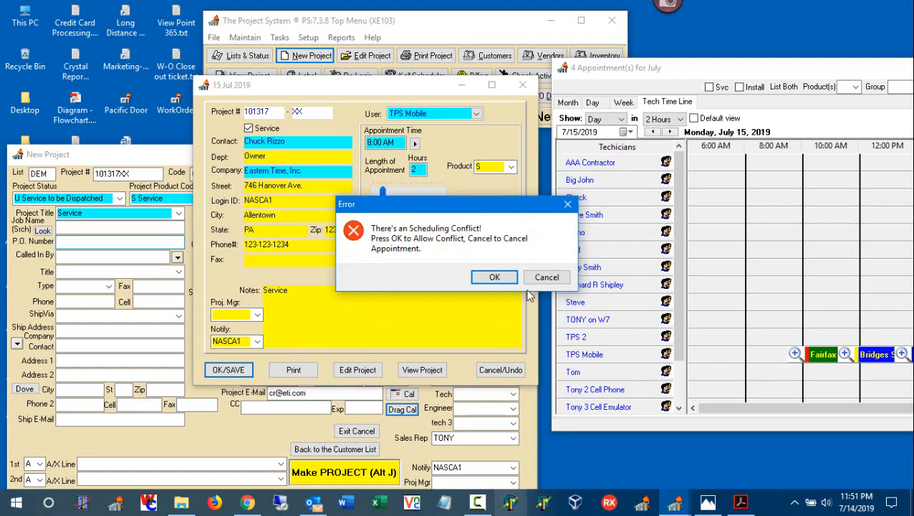
left_click(547, 277)
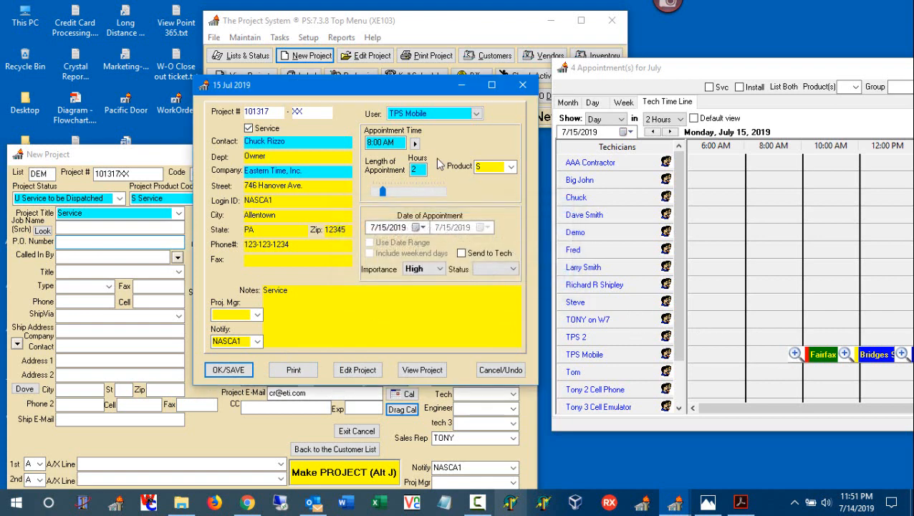
Change the appointment time to 7:30 am using the clock picker
left_click(415, 143)
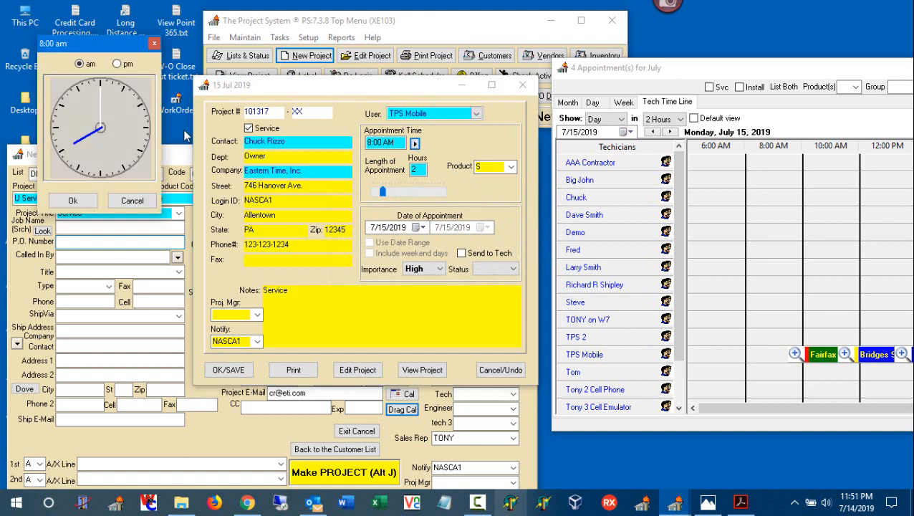
left_click(70, 167)
left_click(73, 199)
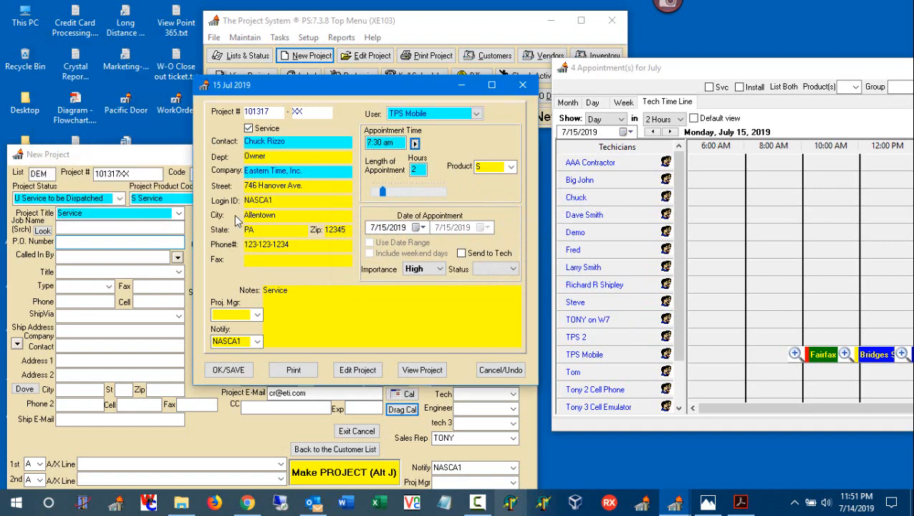
Save the appointment while allowing the scheduling conflict, and move it to 7:00 AM in TPS Mobile's timeline row
left_click(238, 370)
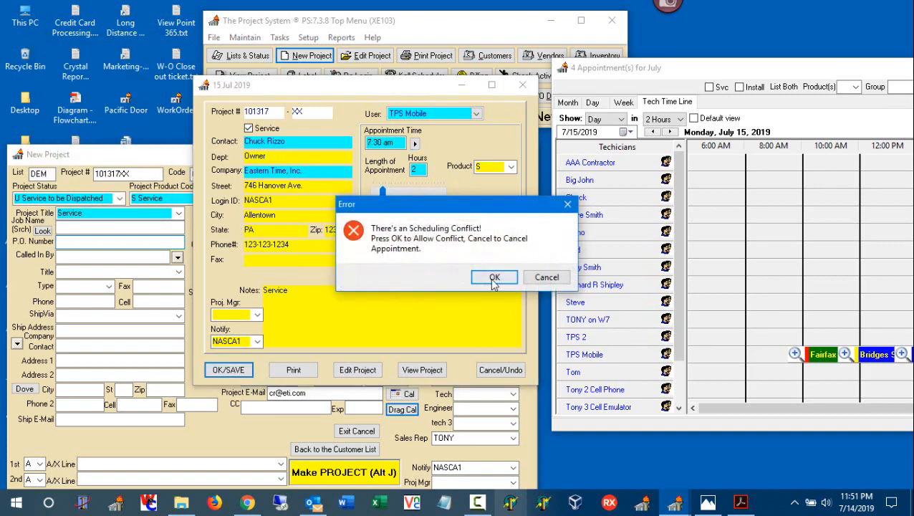
left_click(493, 280)
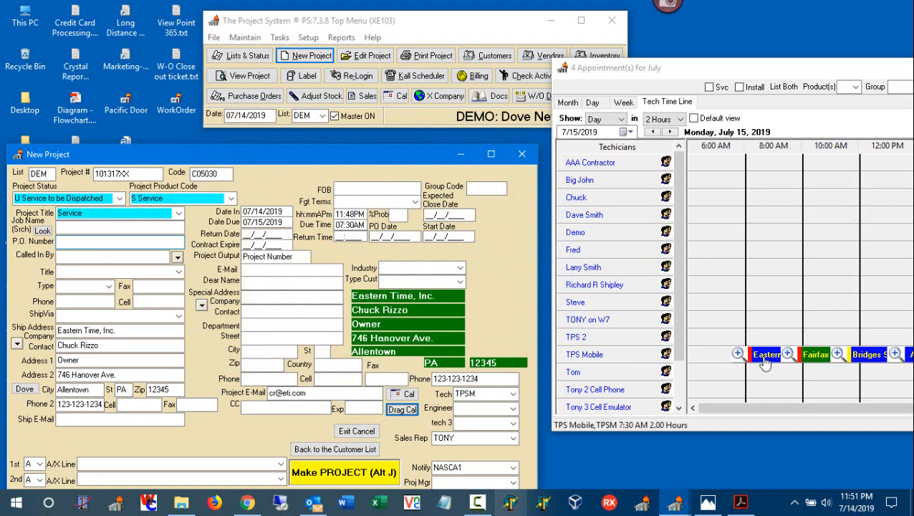
left_click_drag(765, 363, 746, 365)
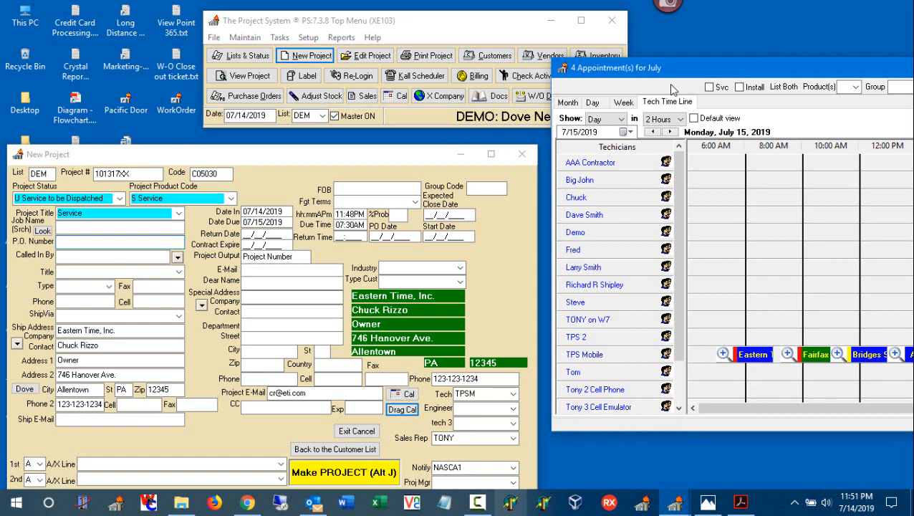
Make the new project, skipping the spelling check, and build it with the option to return to the top menu
left_click_drag(425, 155, 445, 64)
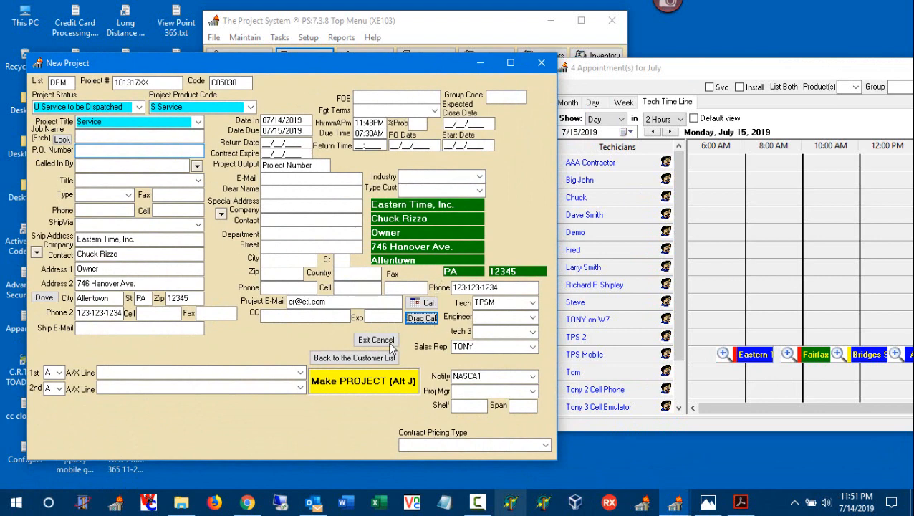
left_click(379, 377)
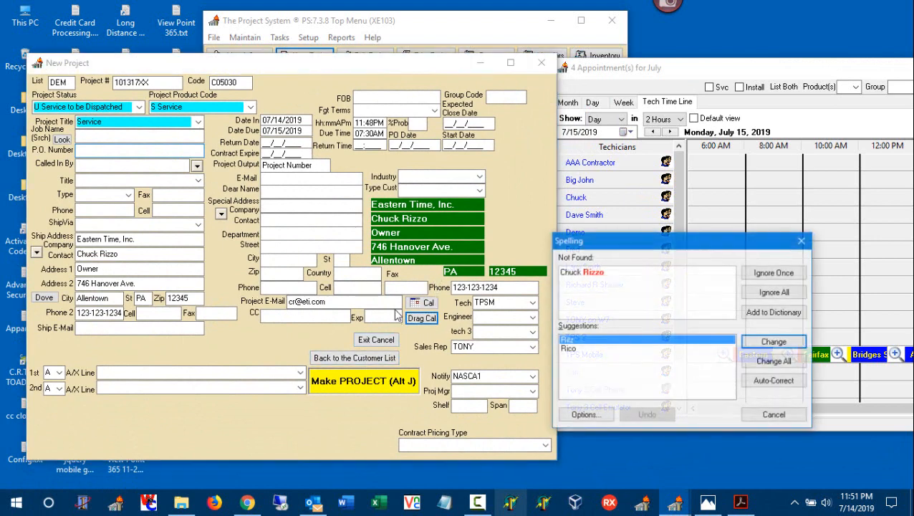
left_click(771, 416)
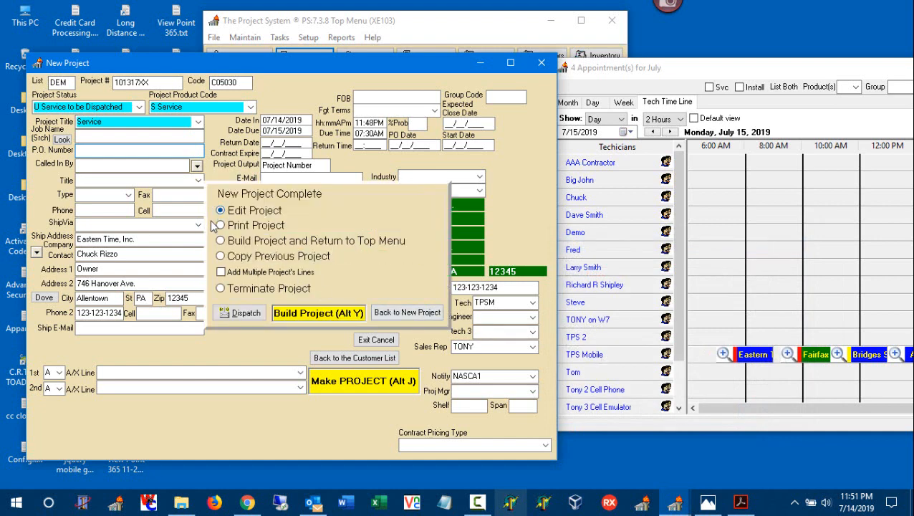
left_click(250, 243)
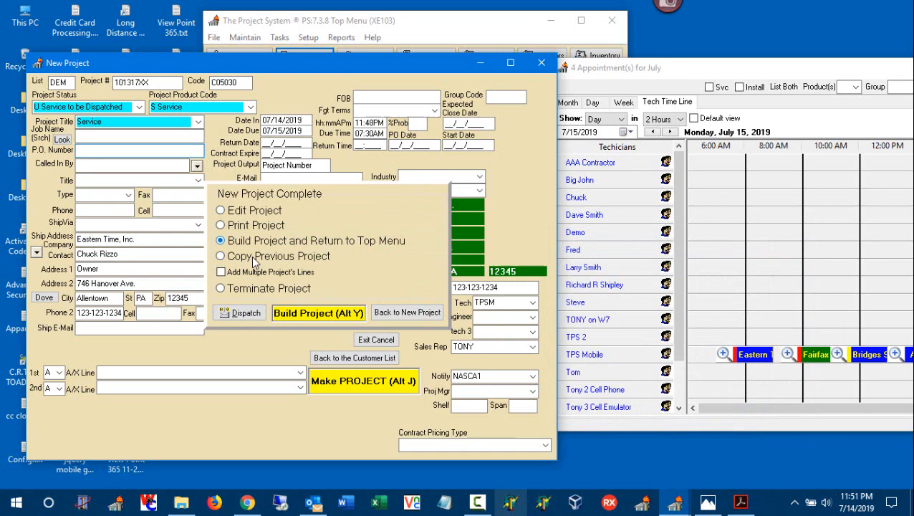
left_click(334, 315)
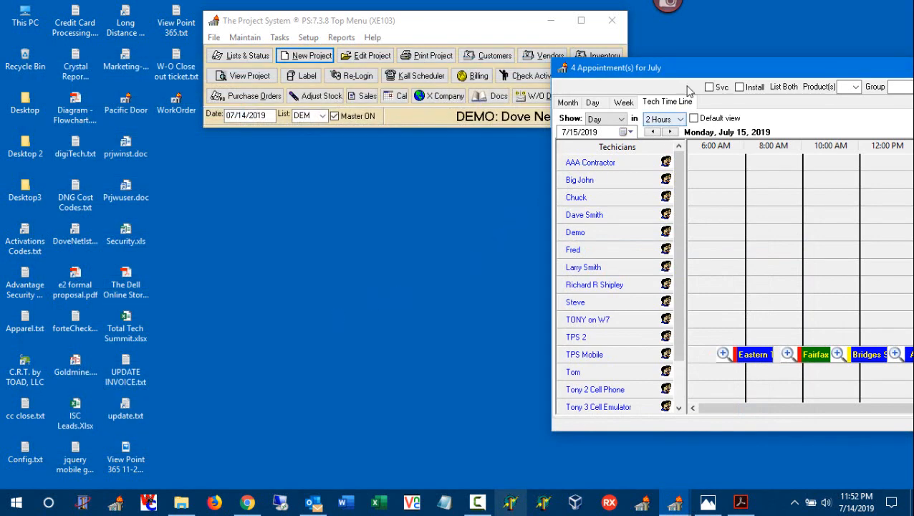
Reassign the Eastern Time, Inc. appointment on the timeline to TPS 2 and save it
left_click_drag(679, 74, 310, 74)
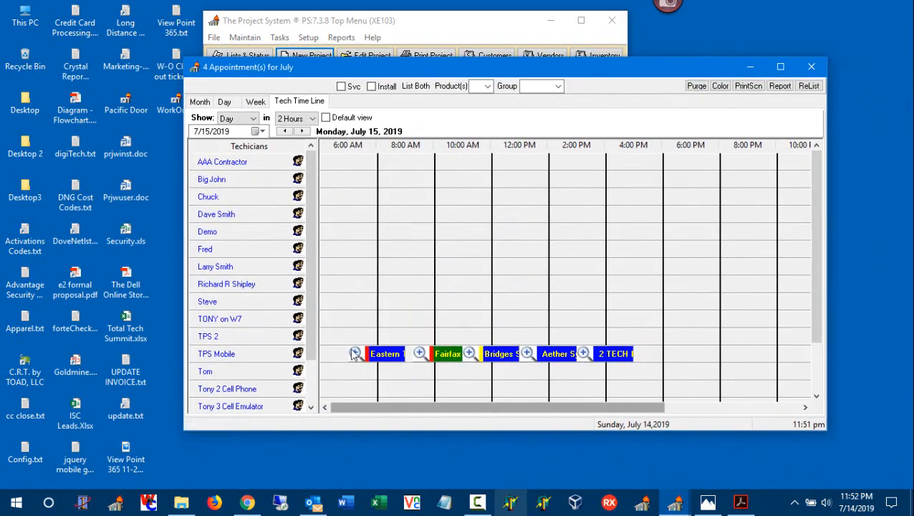
right_click(391, 359)
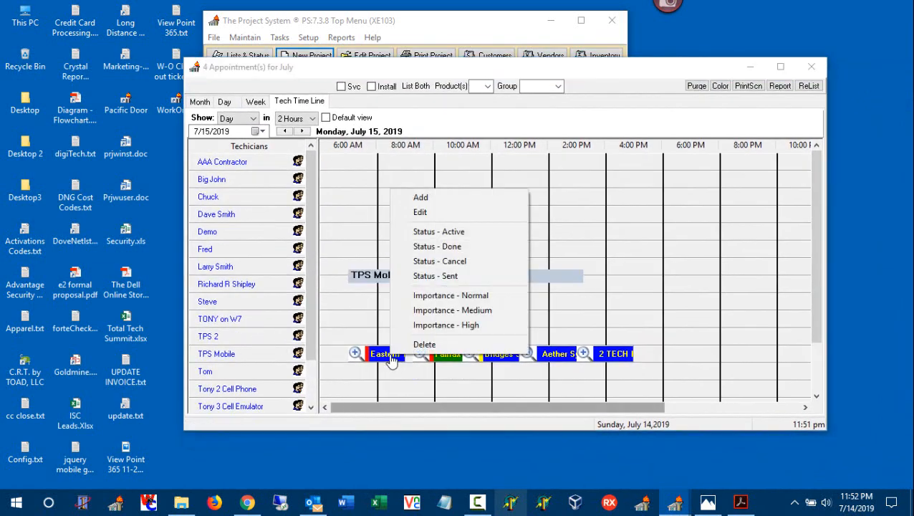
left_click(428, 213)
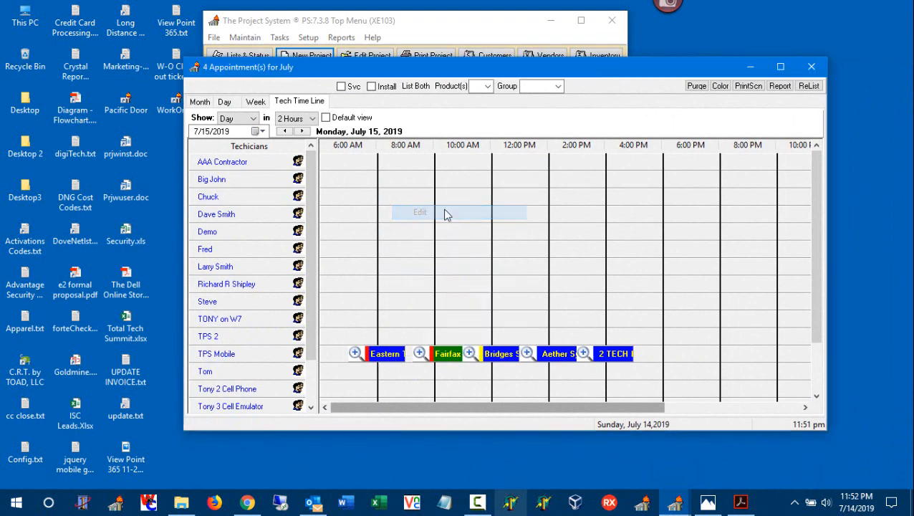
left_click(477, 114)
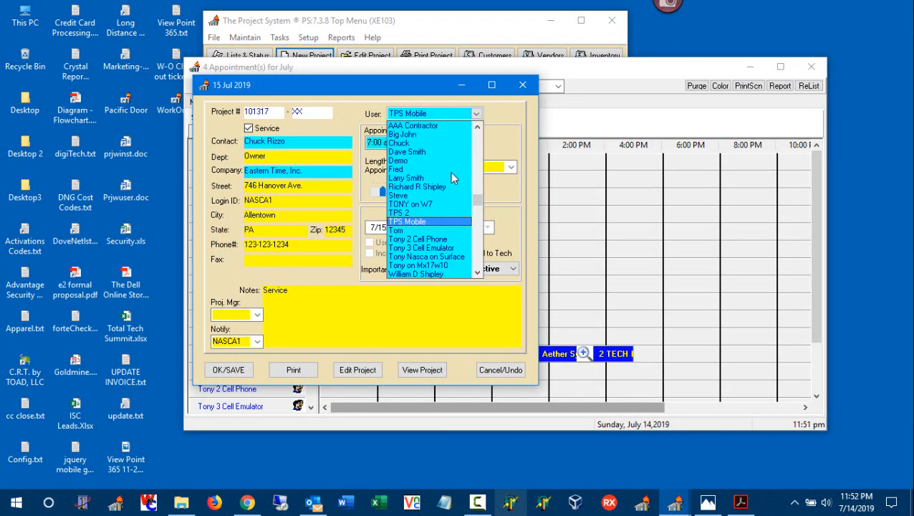
left_click(433, 213)
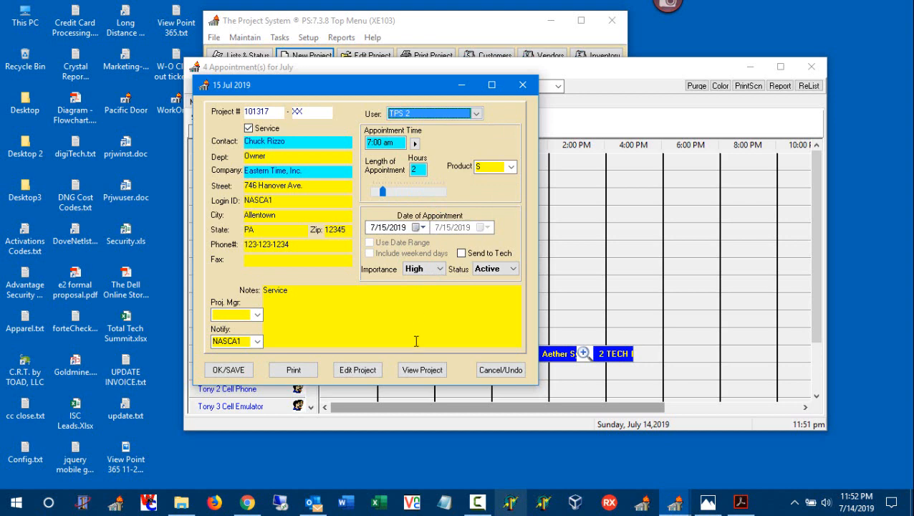
left_click(230, 369)
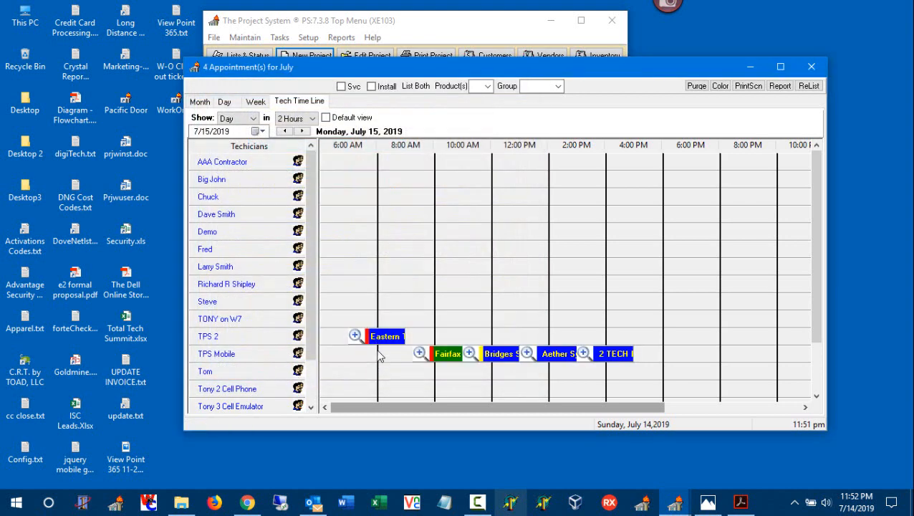
Assign the Eastern Time, Inc. appointment back to TPS Mobile and save it
right_click(389, 345)
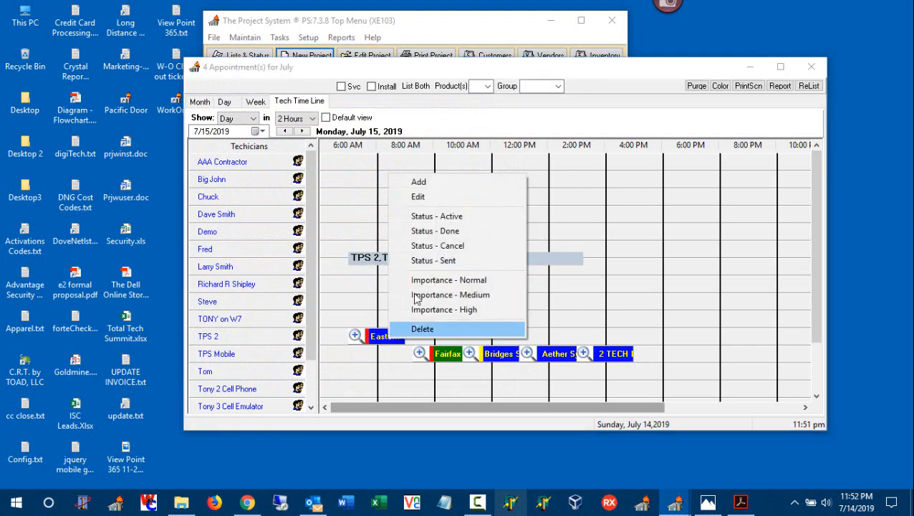
left_click(480, 197)
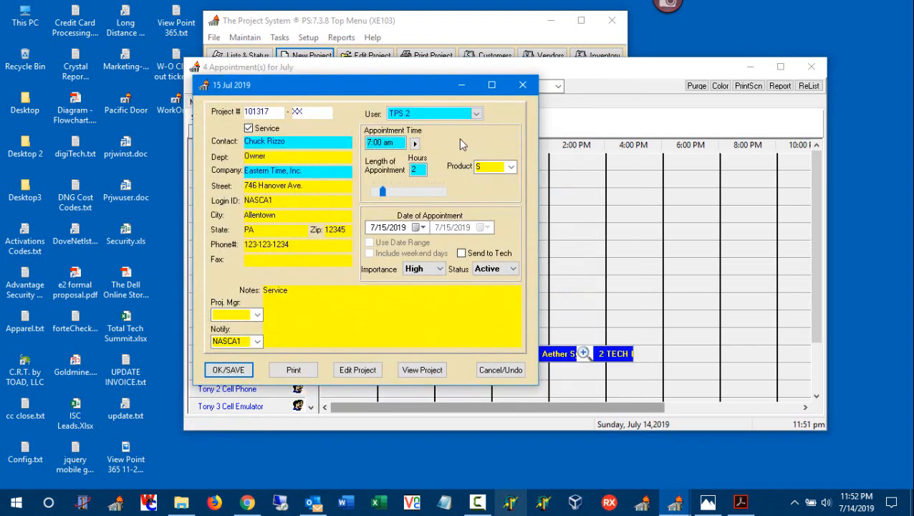
left_click(476, 114)
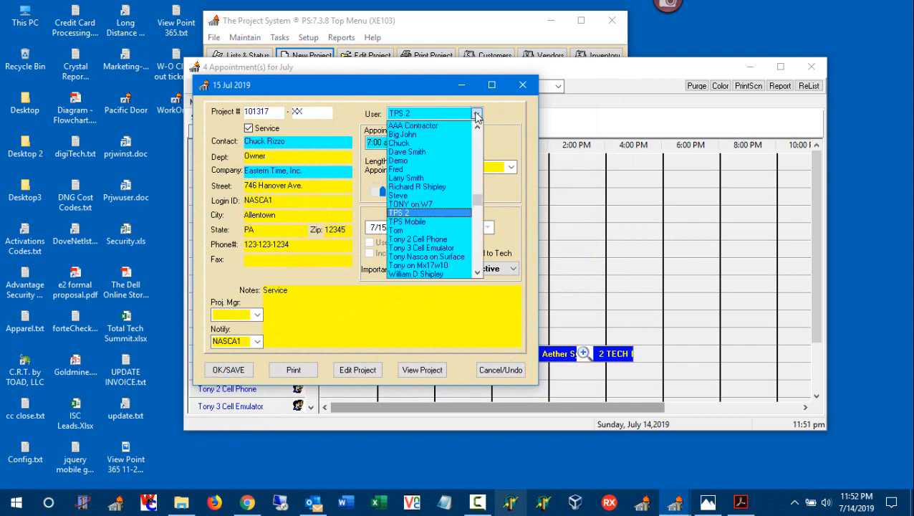
left_click(431, 221)
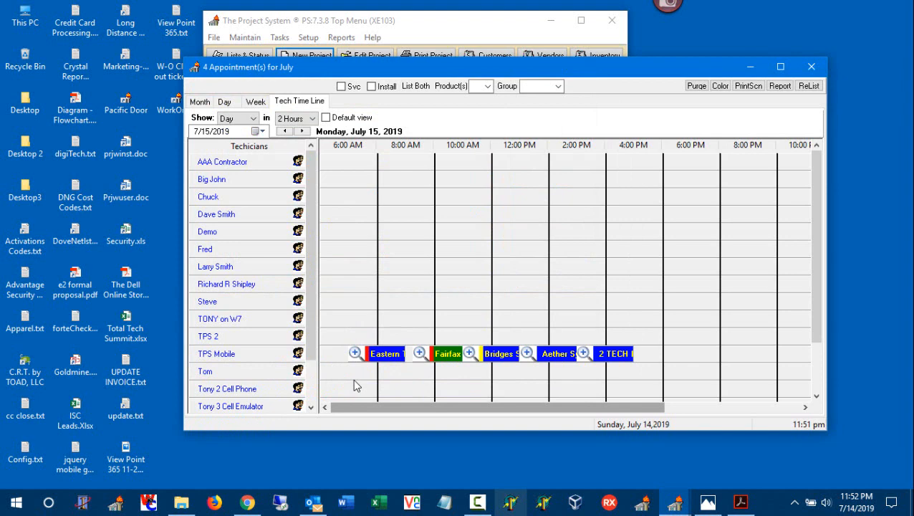
Mark the Eastern Time, Inc. appointment to be sent to the technician and save it
right_click(393, 358)
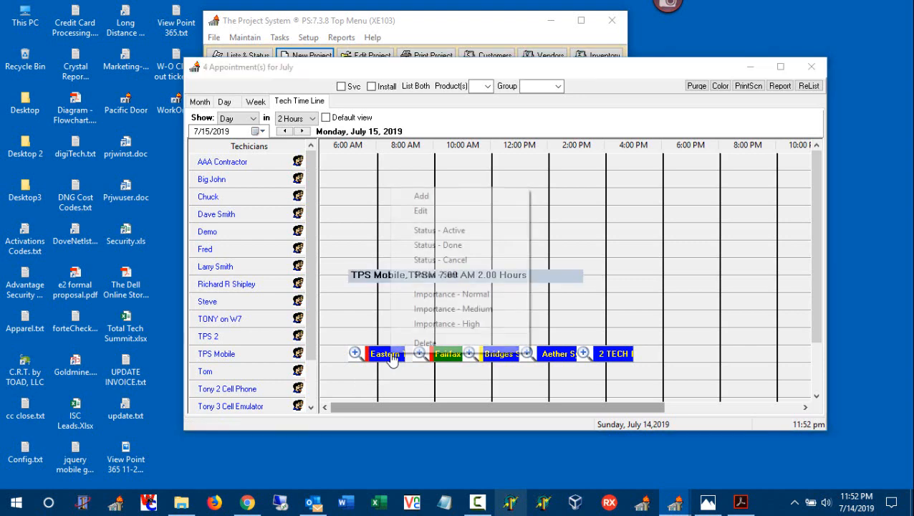
left_click(440, 211)
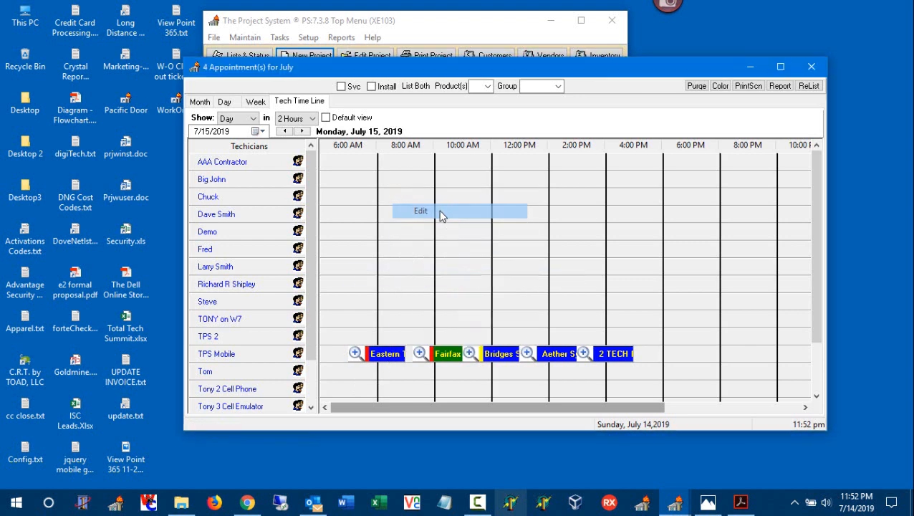
left_click(464, 253)
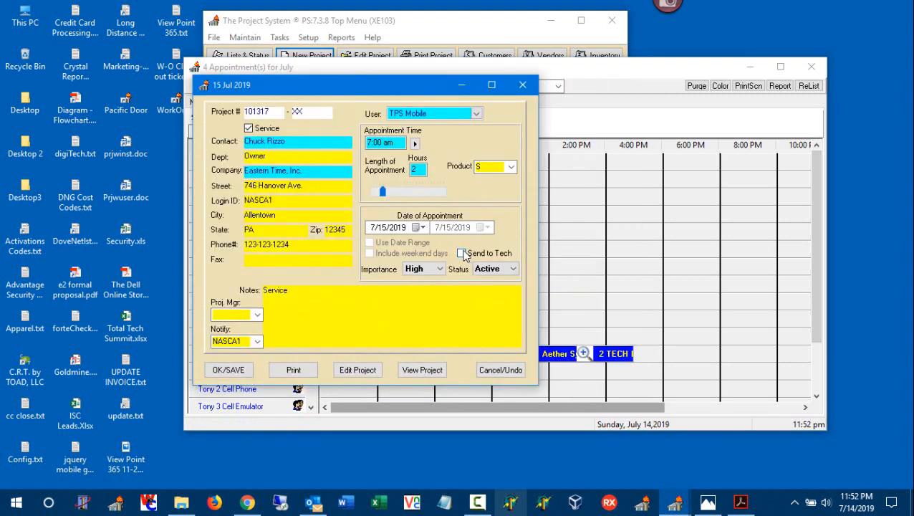
left_click(229, 370)
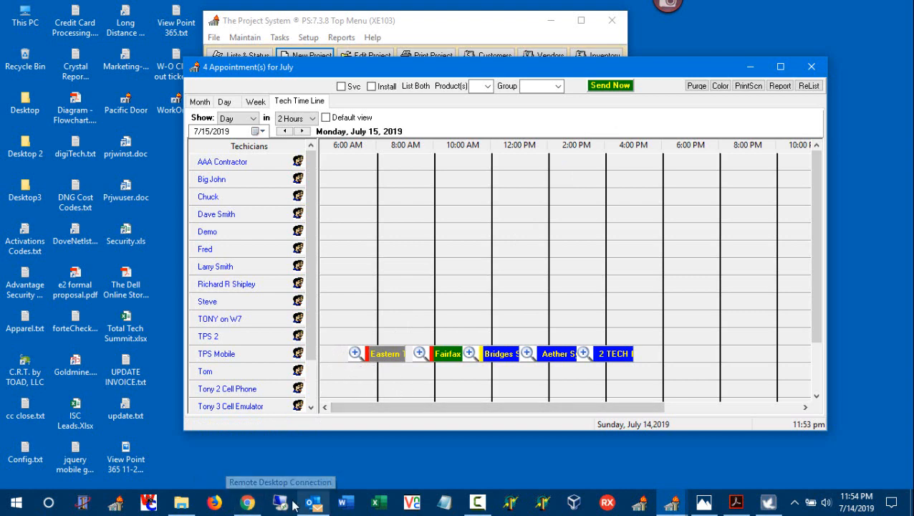
Switch to the TPS Mobile page in Chrome and view the technician's appointments for July 14 and 15, 2019
left_click(247, 503)
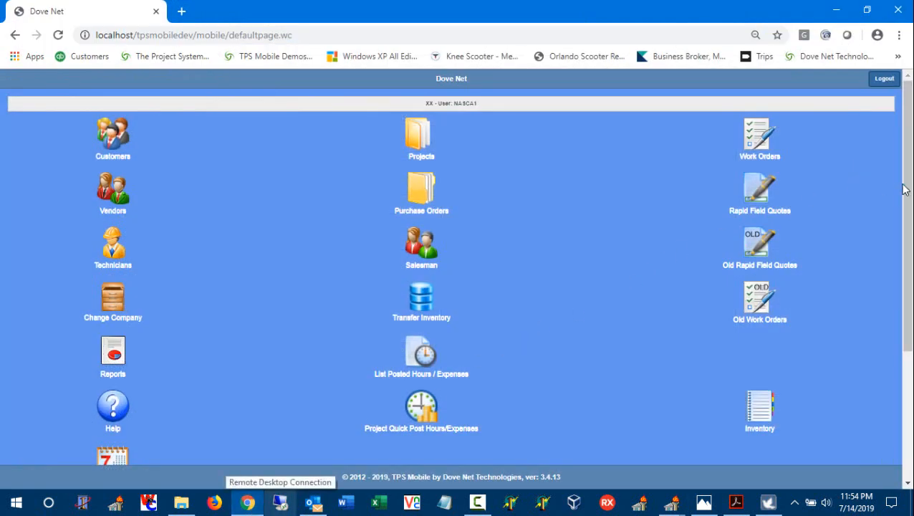
left_click_drag(904, 188, 904, 306)
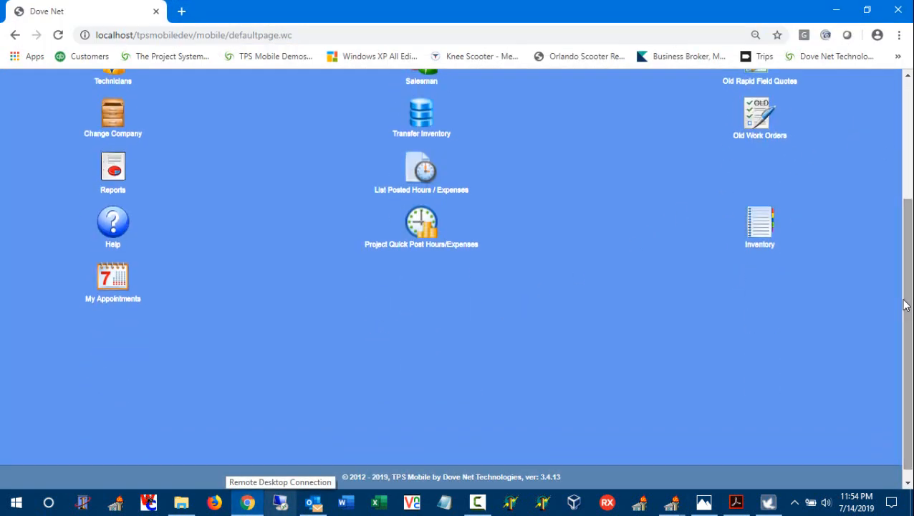
left_click(114, 275)
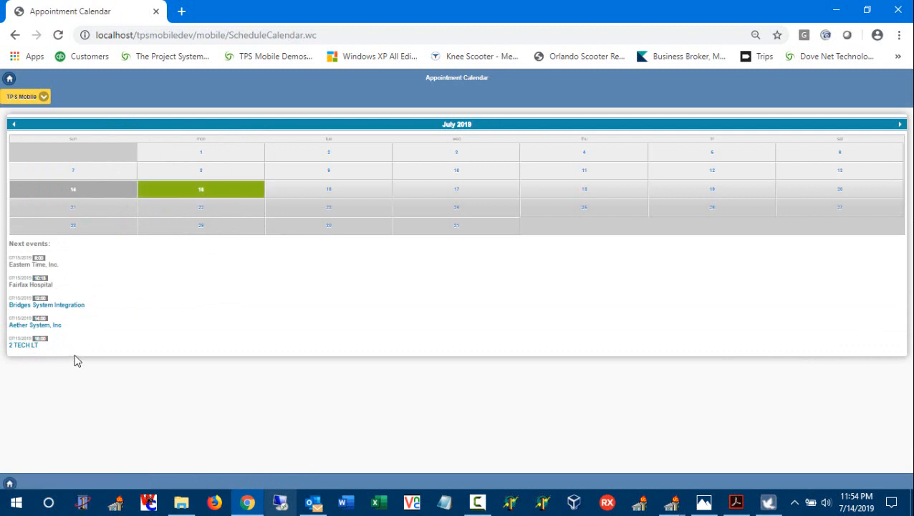
left_click(85, 193)
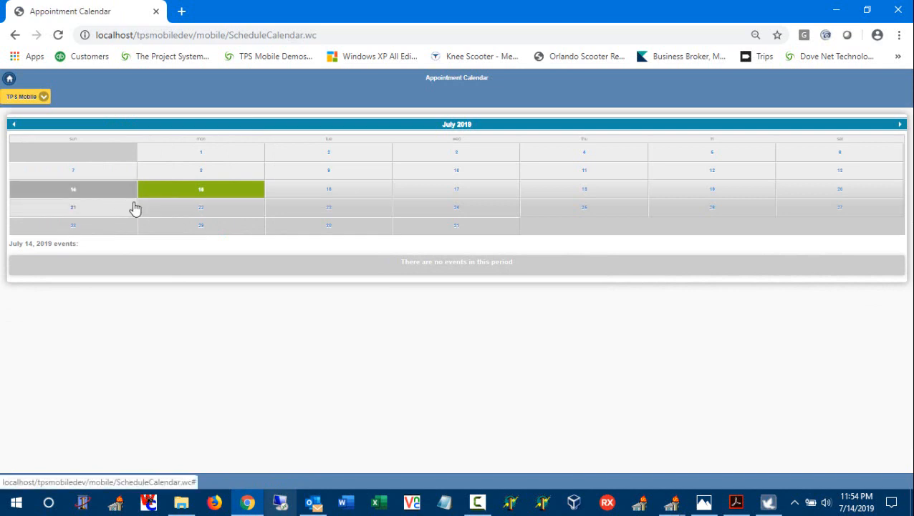
left_click(212, 194)
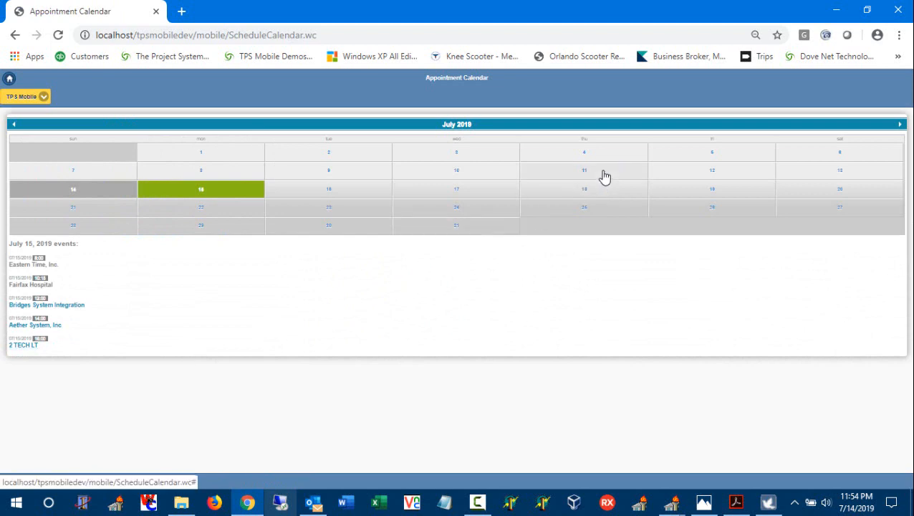
left_click(835, 11)
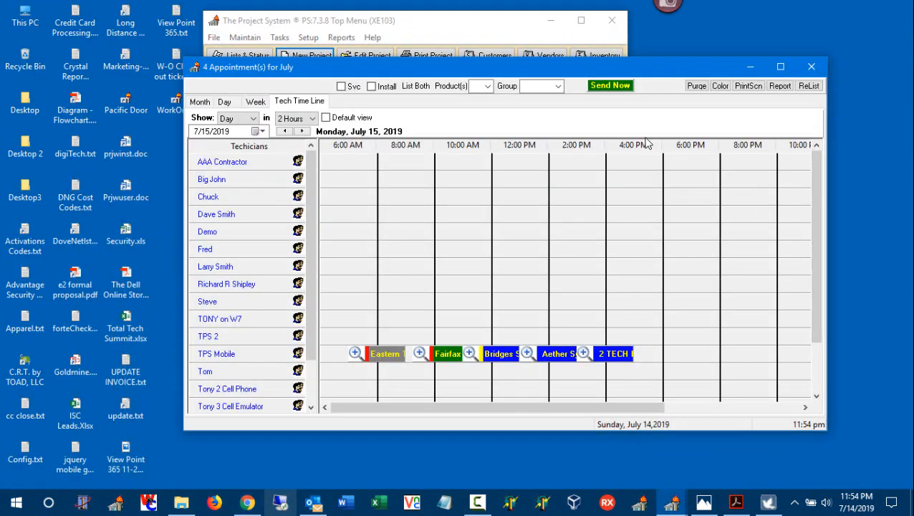
Send the pending appointment to the technician immediately, and open the Work Orders in TPS Mobile in Chrome
left_click(612, 87)
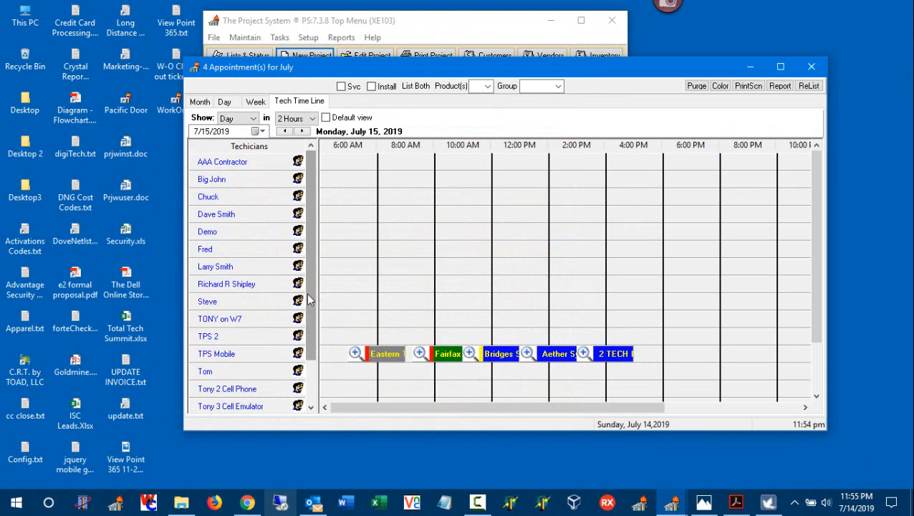
left_click(249, 504)
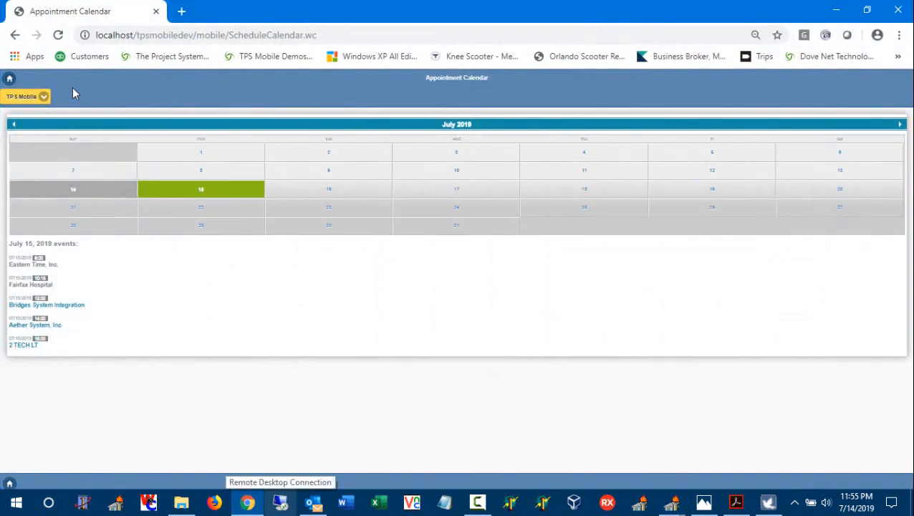
left_click(10, 81)
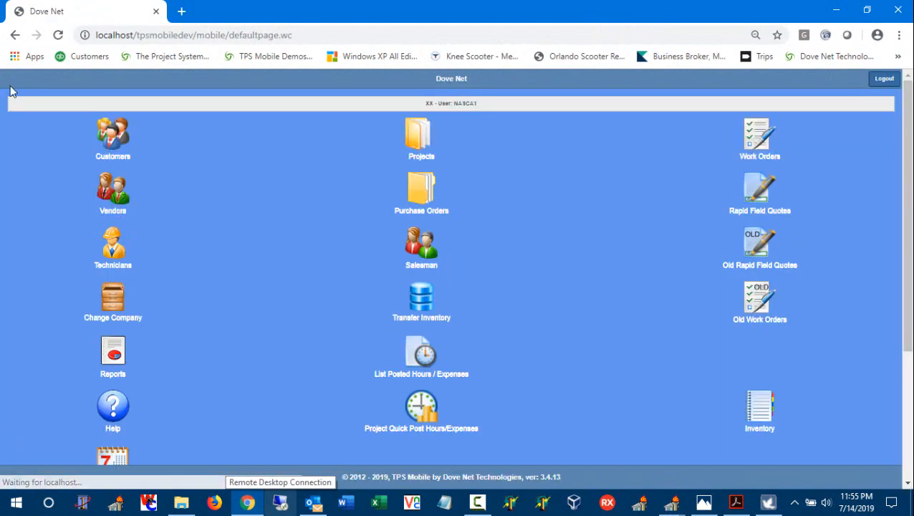
left_click(753, 143)
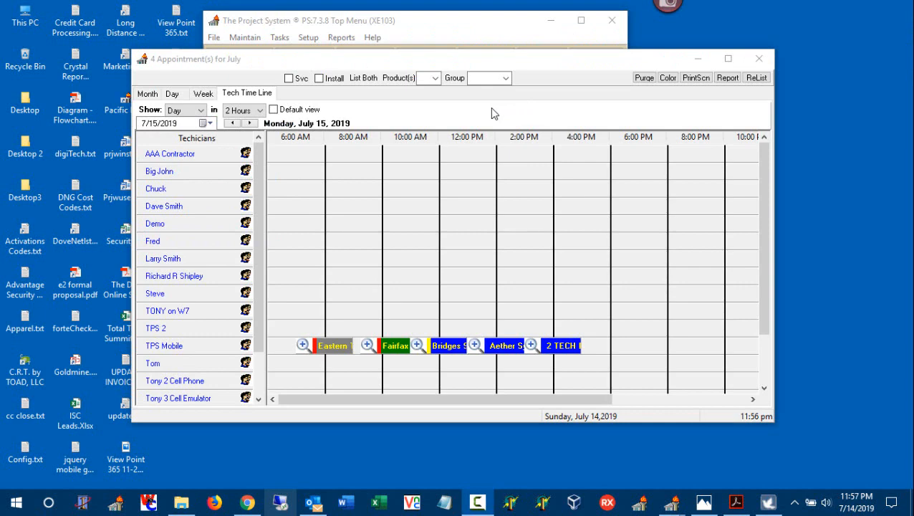
Refresh the appointment list and map all of the July 15, 2019 appointments
left_click(758, 80)
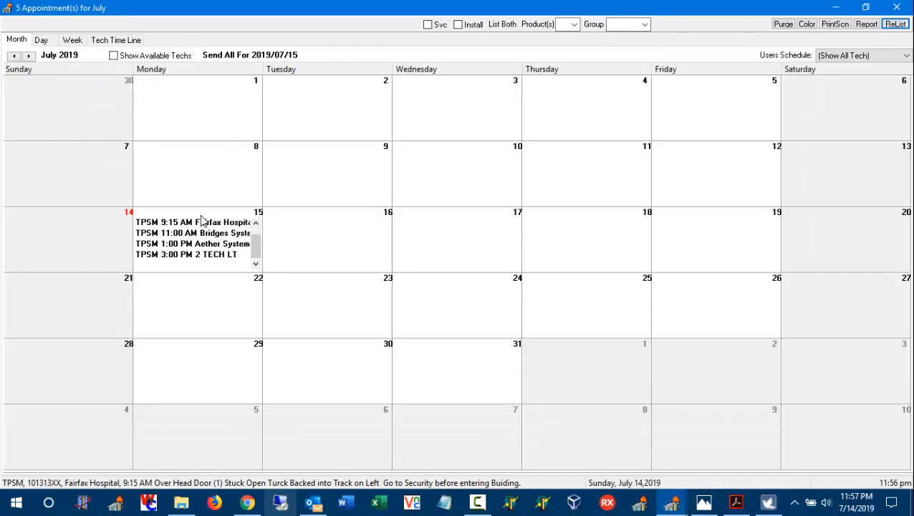
left_click(203, 220)
right_click(201, 215)
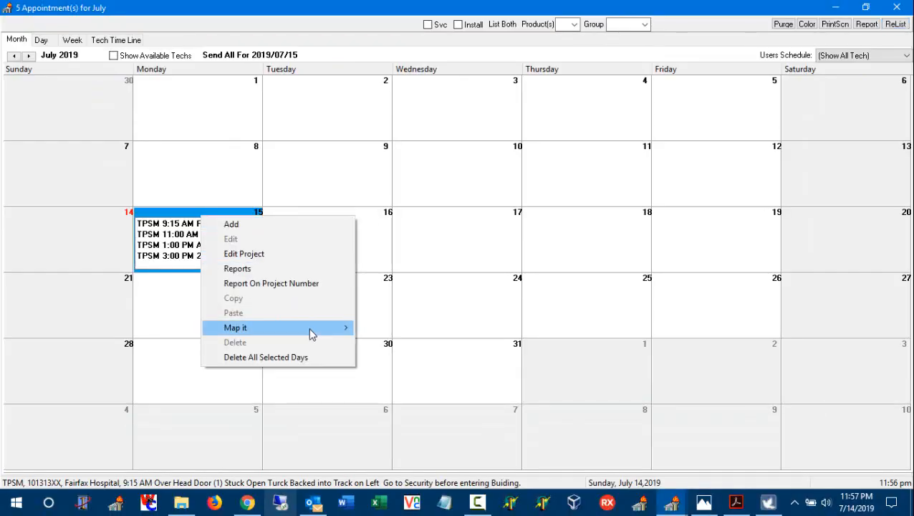
mouse_move(319, 336)
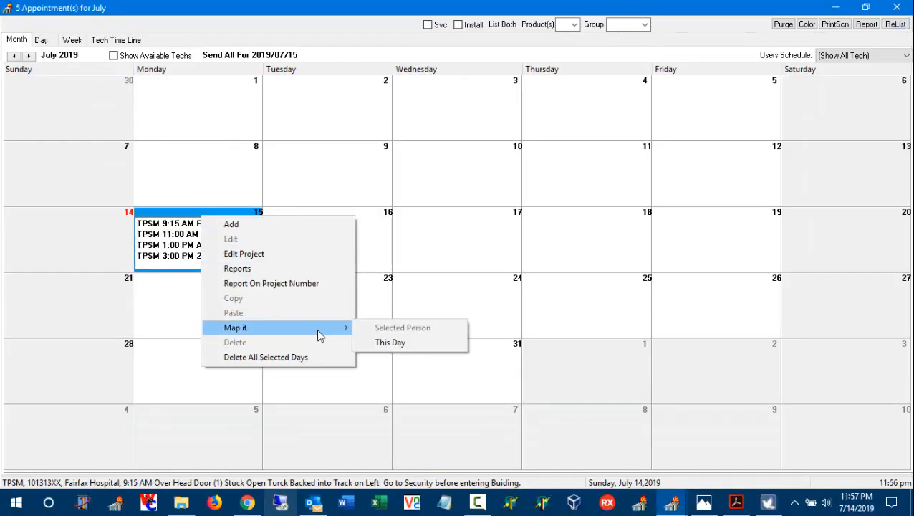
left_click(389, 344)
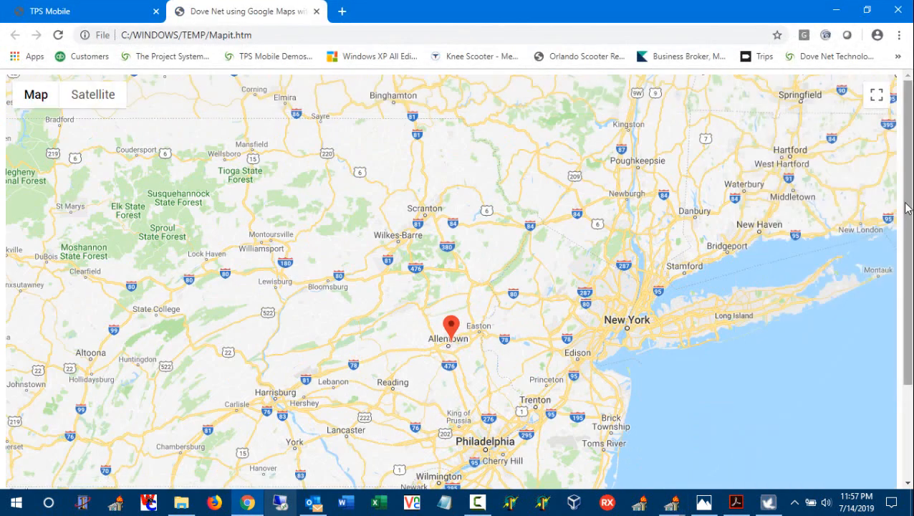
Examine the appointment markers on the map, including the one at Allentown, and switch to the flowchart PDF in Adobe Acrobat
left_click_drag(906, 208, 894, 310)
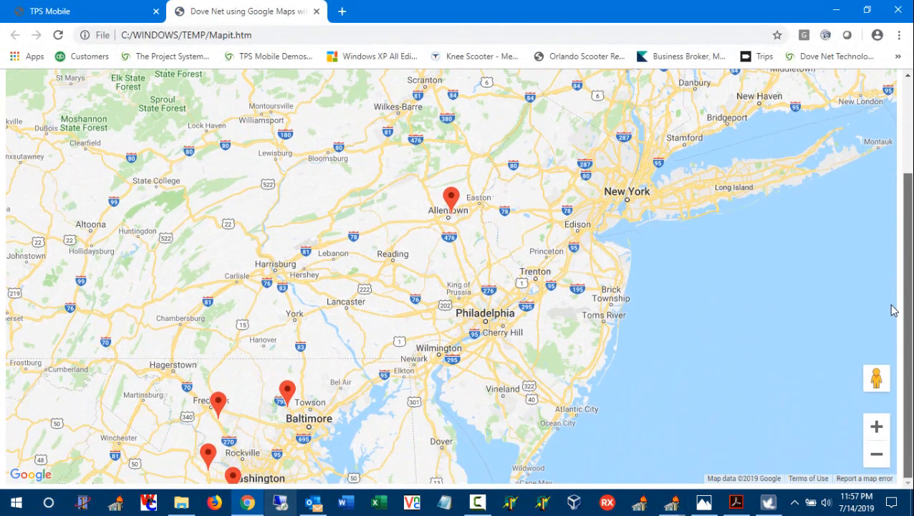
left_click(451, 207)
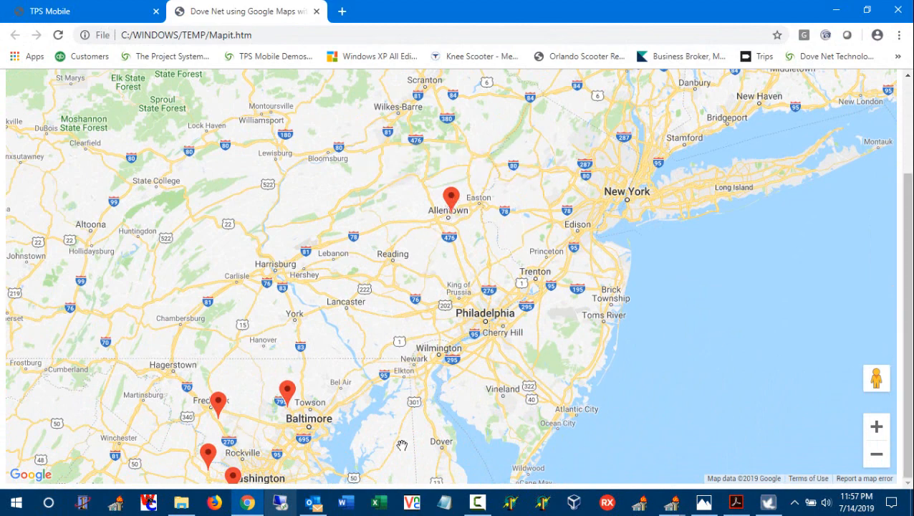
left_click_drag(908, 365, 908, 461)
key("alt+Tab")
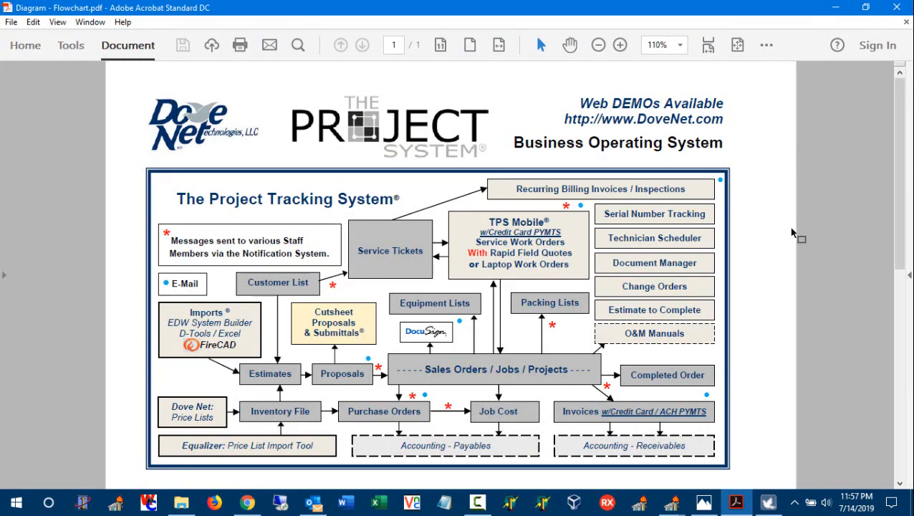